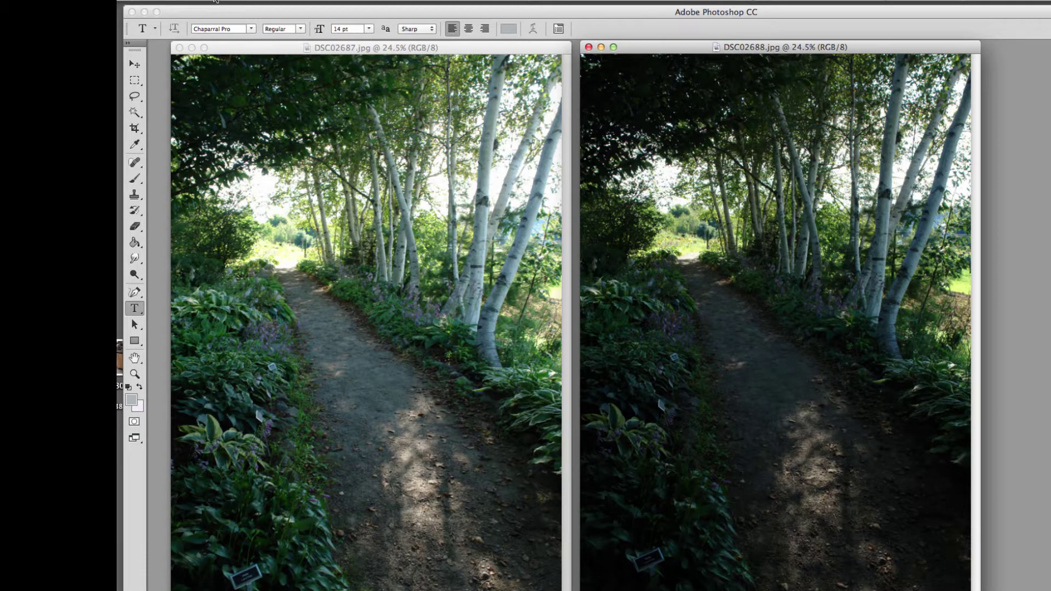
- Merge the open photos DSC02687.jpg and DSC02688.jpg into a 16 Bit image with Merge to HDR Pro, using Local Adaptation
click(203, 66)
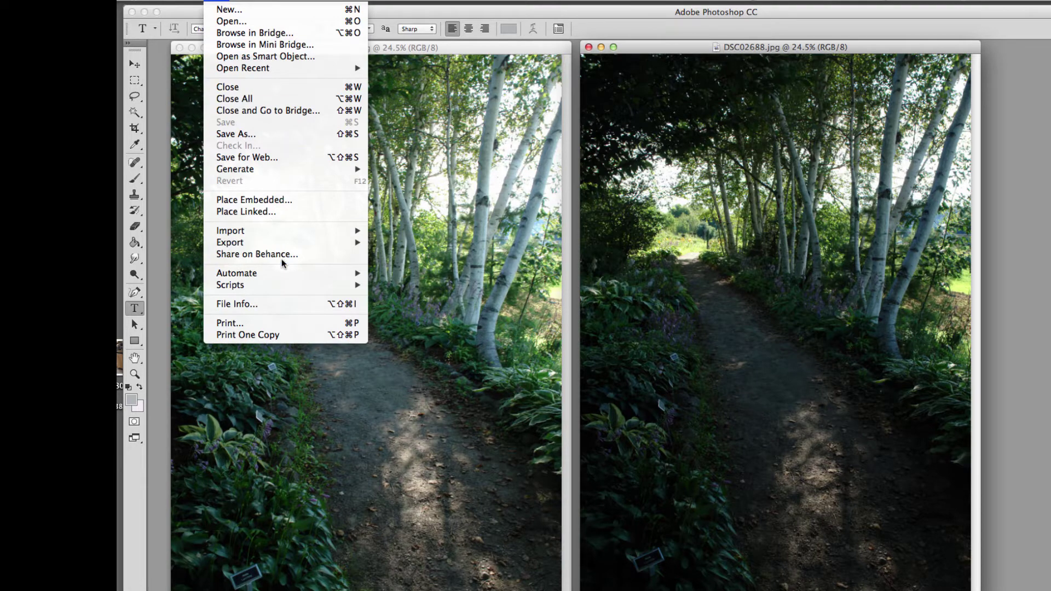
mouse_move(287, 272)
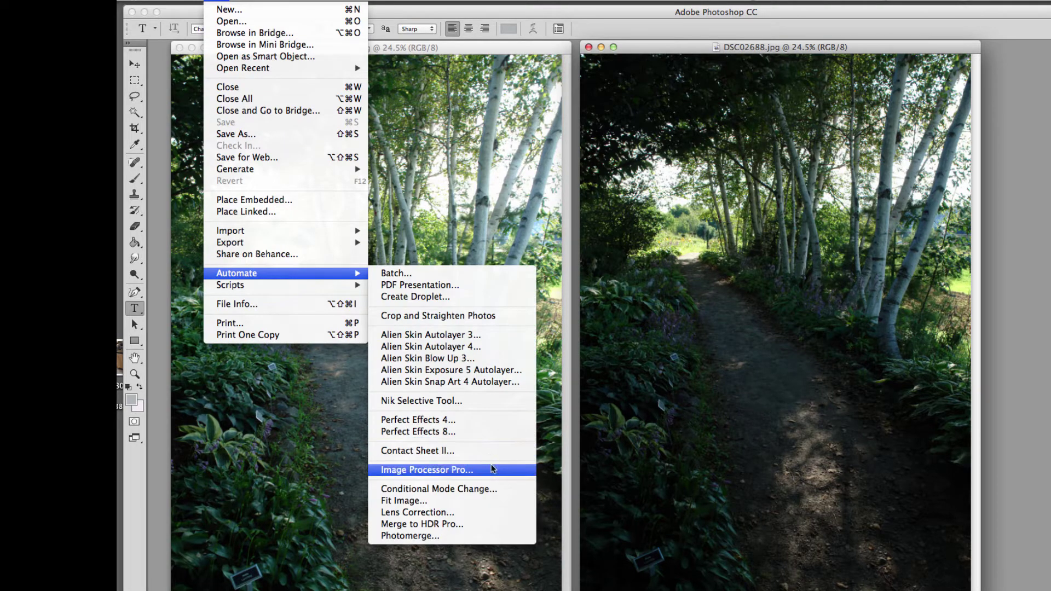
click(499, 526)
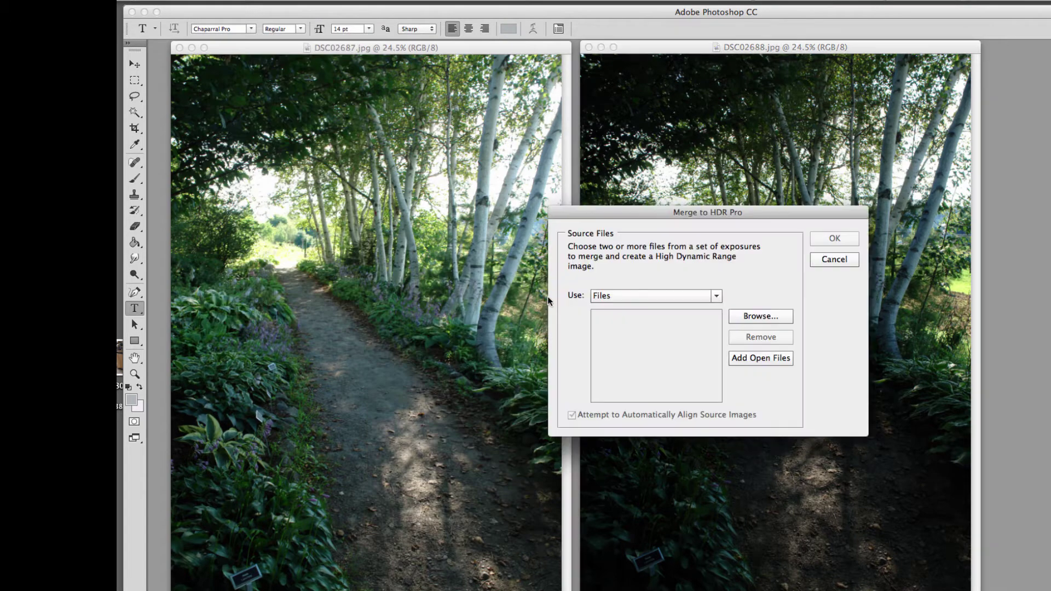
click(760, 359)
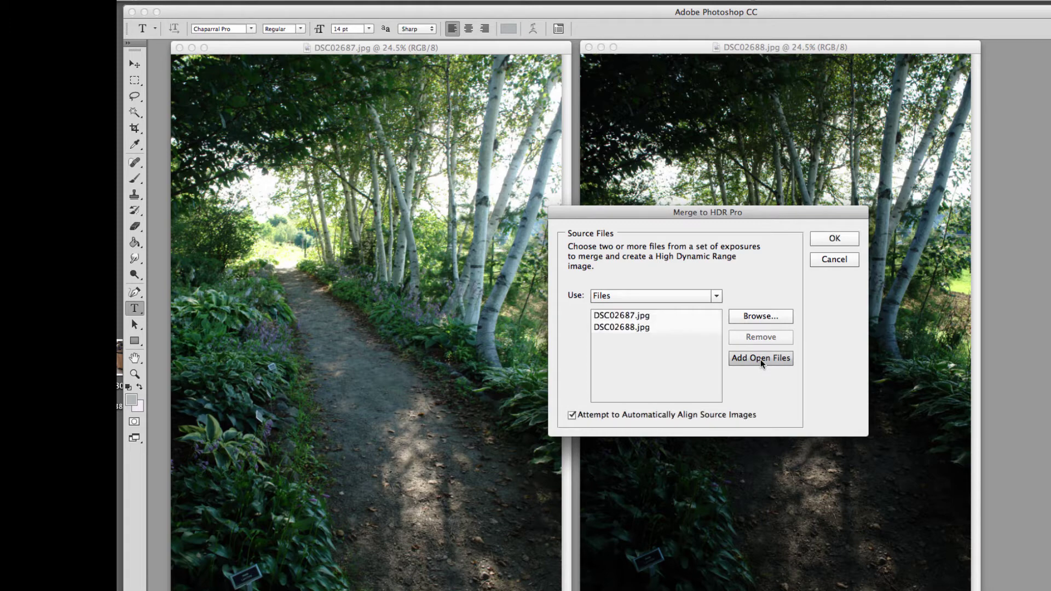
click(850, 239)
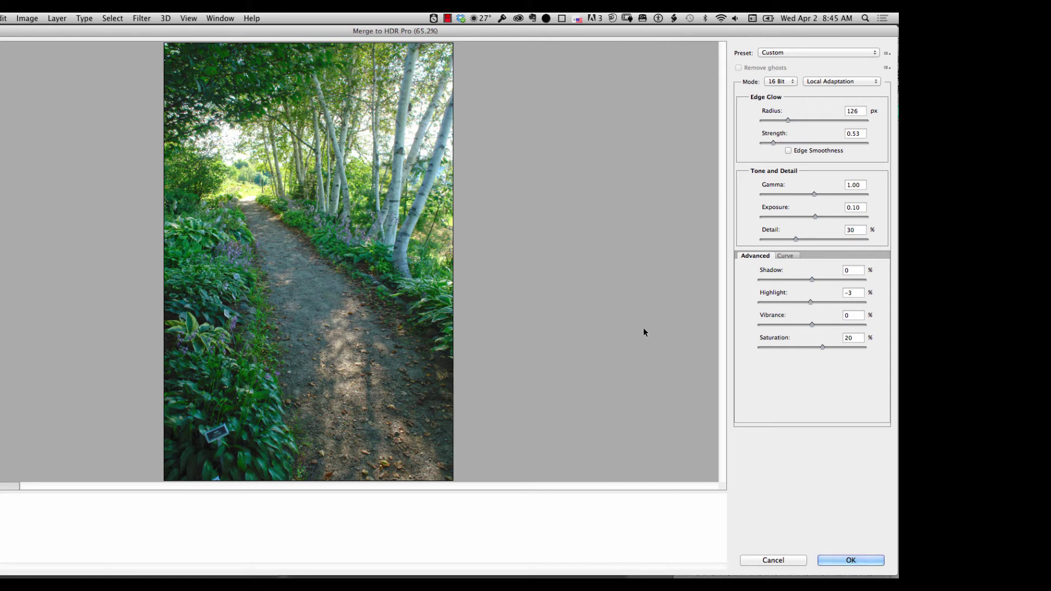
click(866, 562)
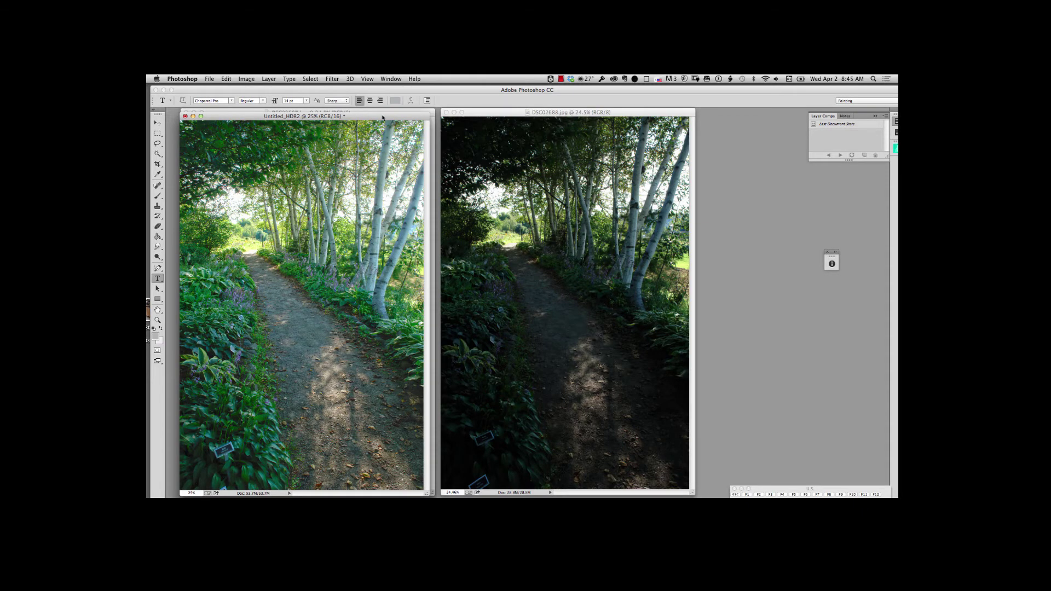
- Arrange the two source photos and the merged HDR image side by side for comparison
drag(392, 116, 841, 108)
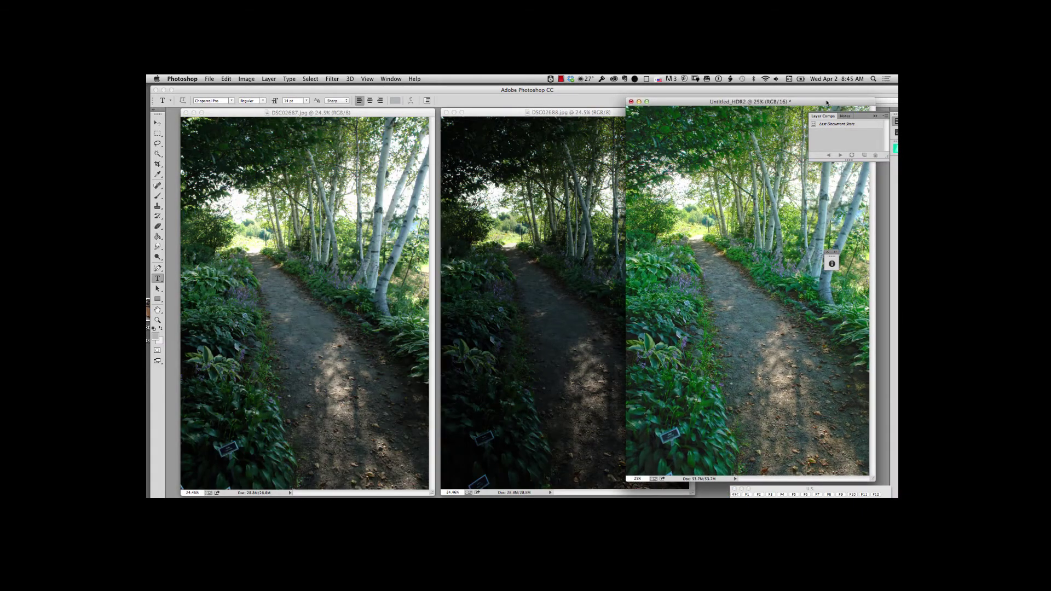
drag(424, 111, 406, 111)
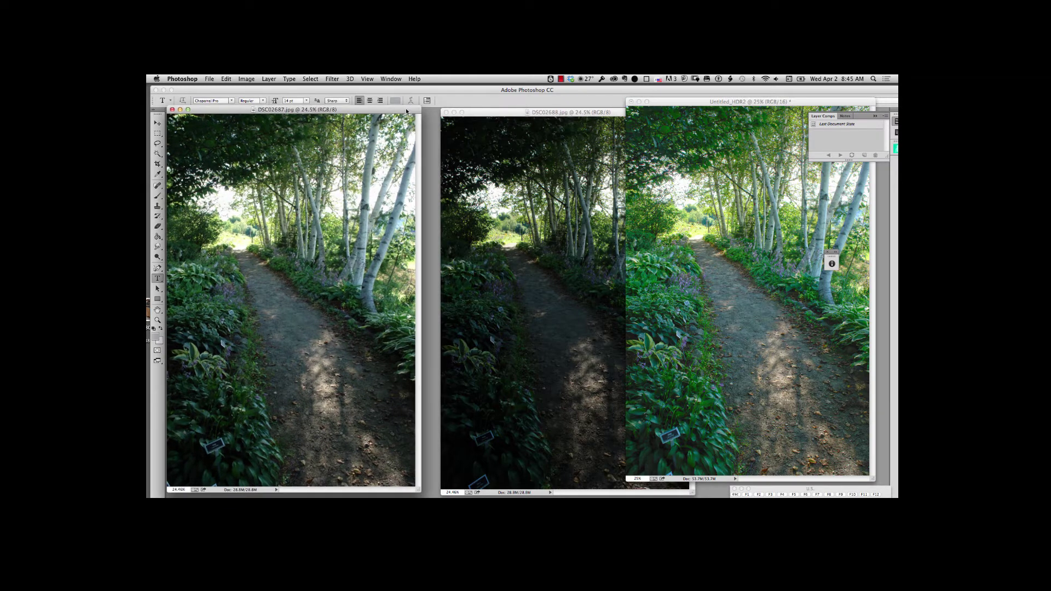
drag(499, 114, 441, 107)
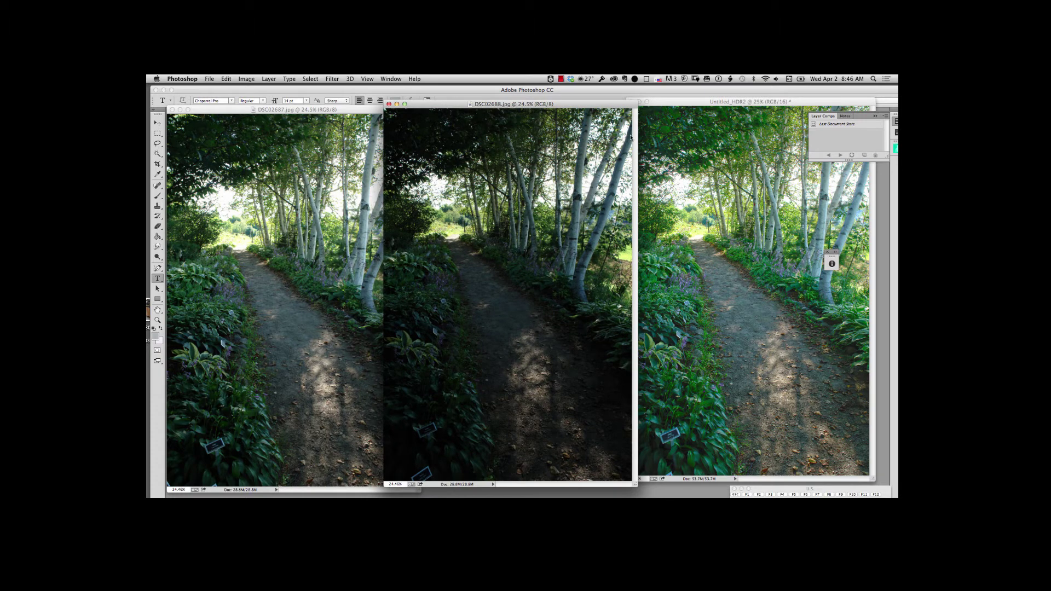
click(682, 112)
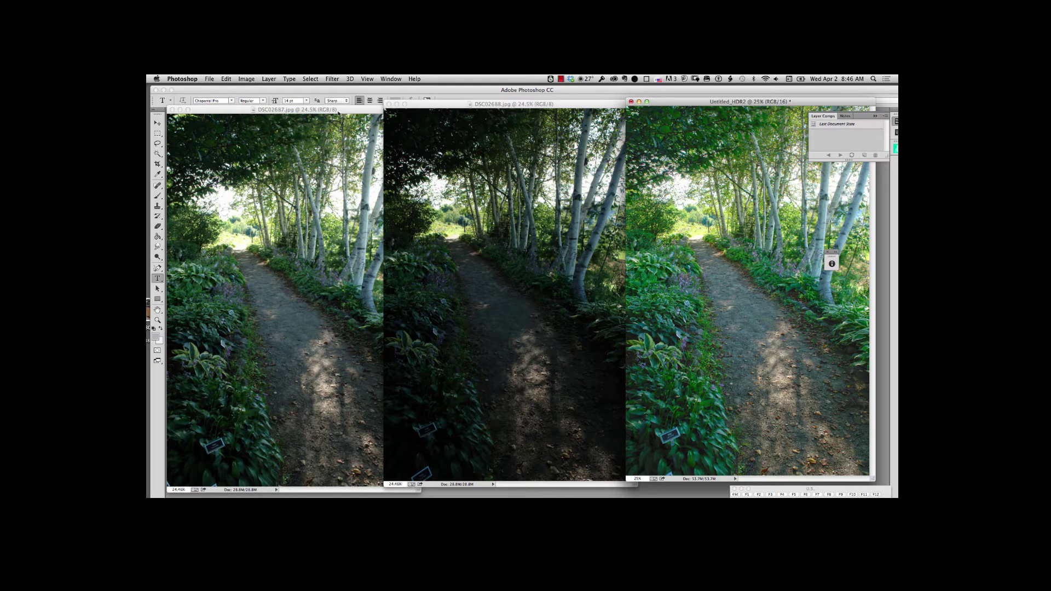
- Close both source photos and move the merged HDR image into the free workspace
click(397, 104)
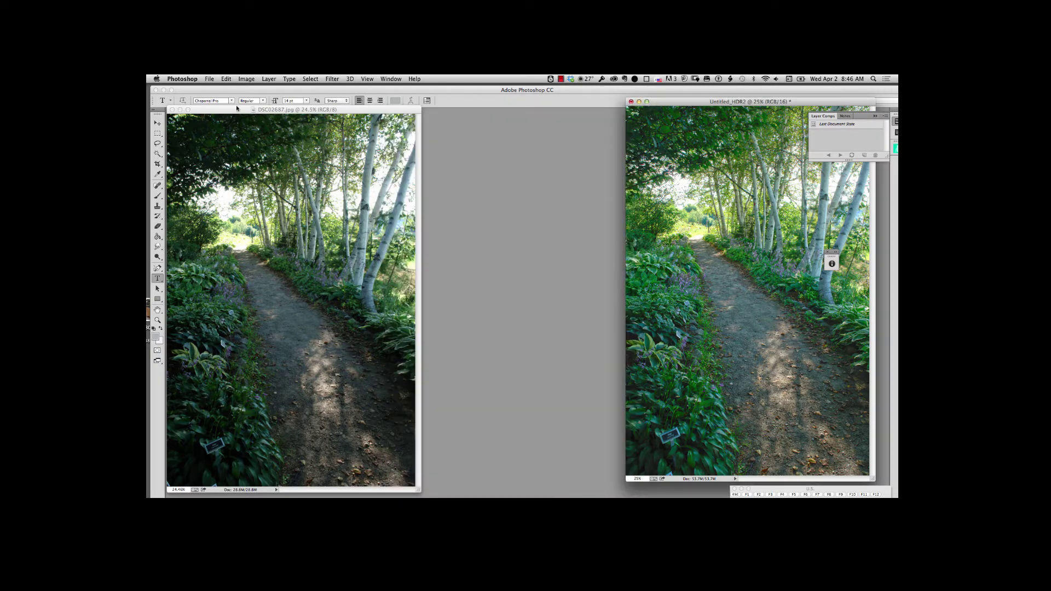
click(172, 109)
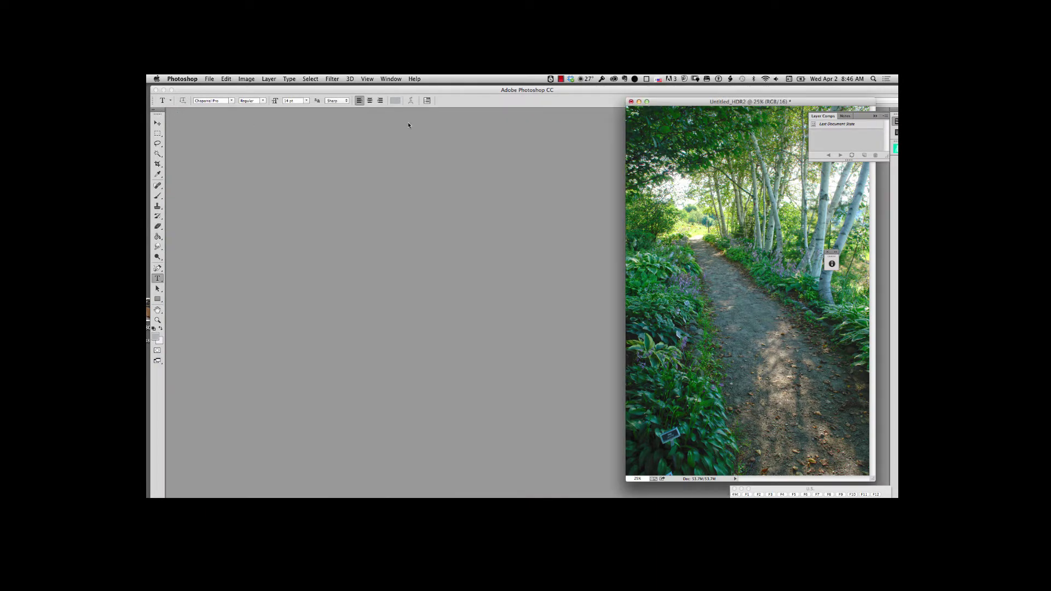
drag(666, 106, 353, 115)
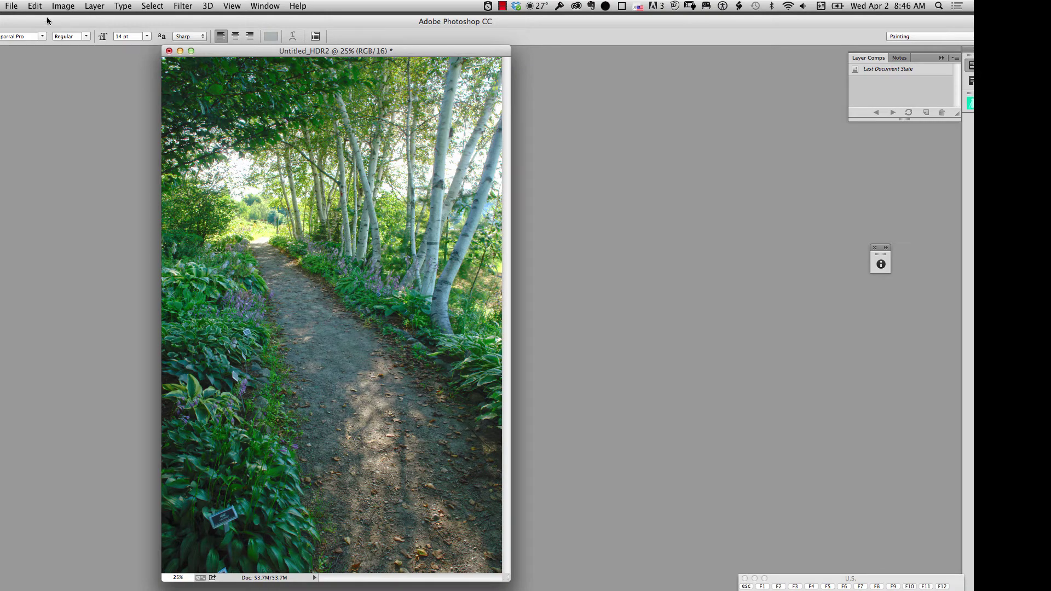
- Start a Shadows/Highlights adjustment on the HDR image with the shadows amount at 9% and the highlights amount at 50%
click(61, 7)
mouse_move(65, 36)
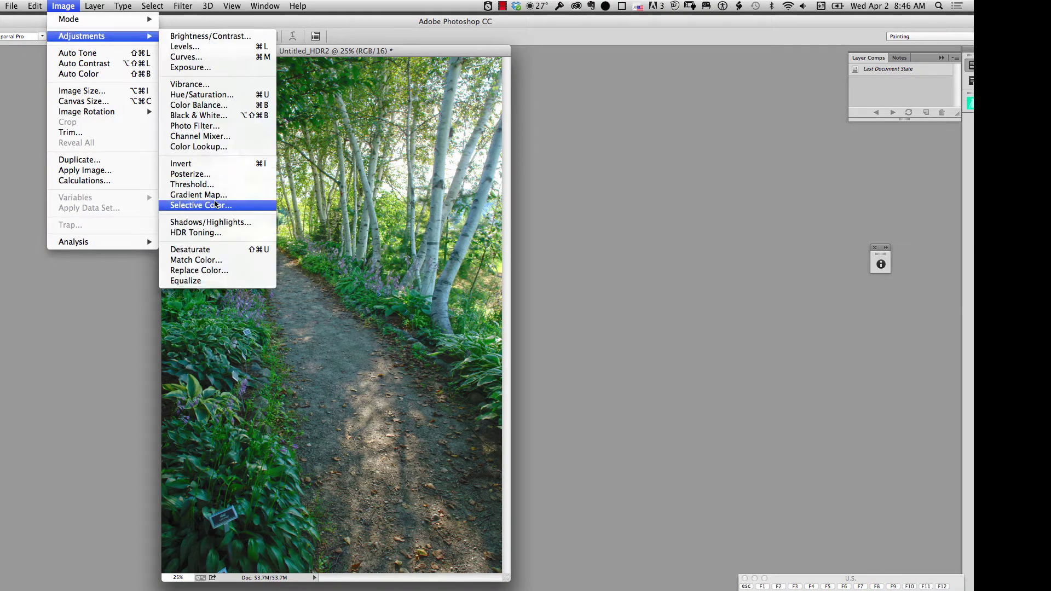
click(214, 222)
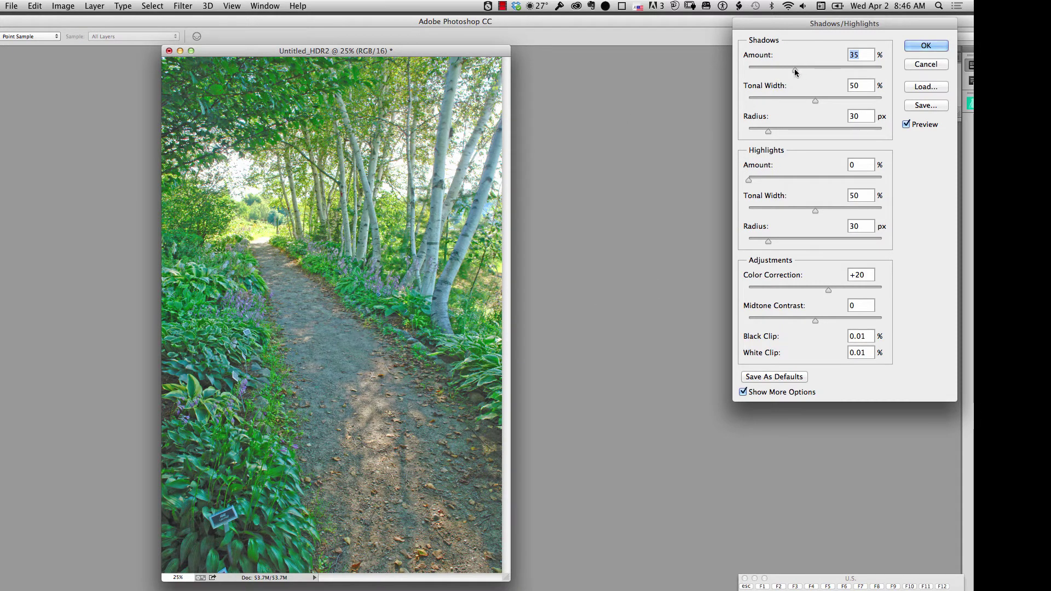
drag(797, 69, 760, 69)
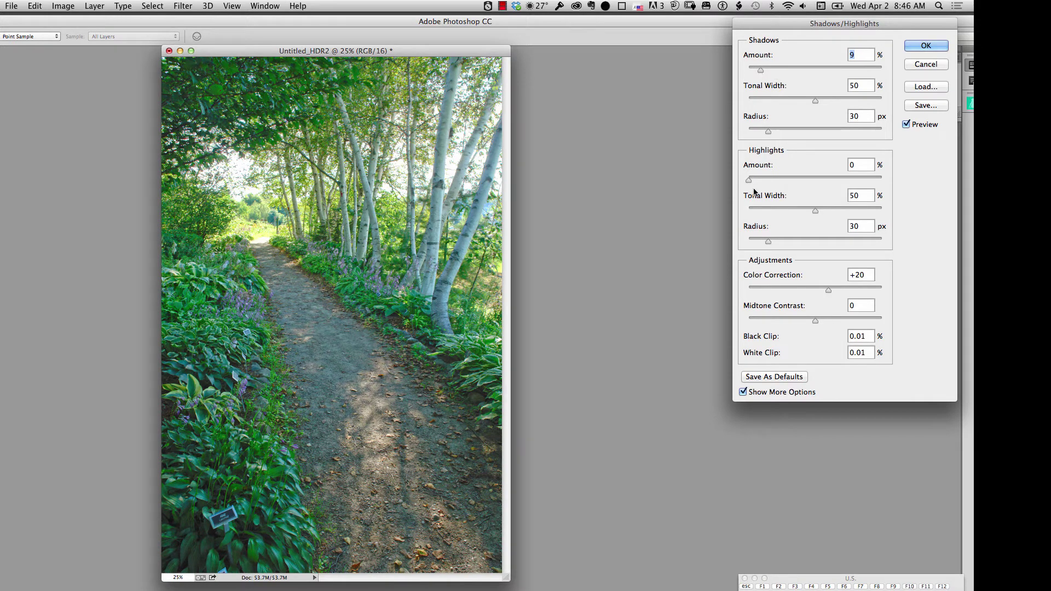
drag(748, 180, 814, 175)
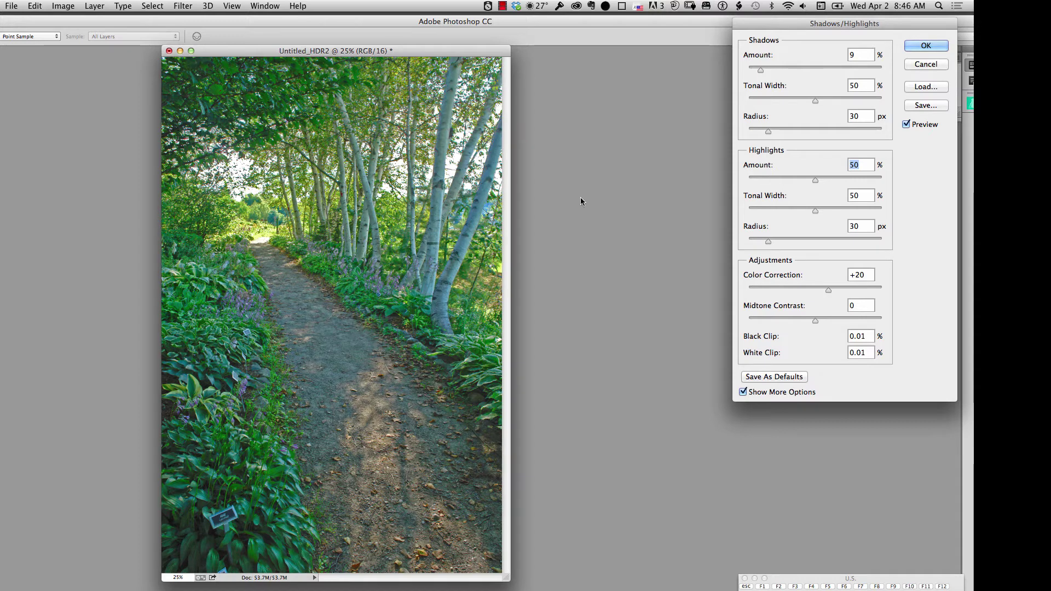
- Set the highlights tonal width to 55% and radius to 58 px, color correction to +11 and midtone contrast to +5, and apply
mouse_move(816, 212)
mouse_down()
mouse_move(831, 211)
mouse_move(812, 213)
mouse_up()
mouse_move(769, 241)
mouse_down()
mouse_move(820, 240)
mouse_move(786, 240)
mouse_up()
drag(828, 290, 818, 317)
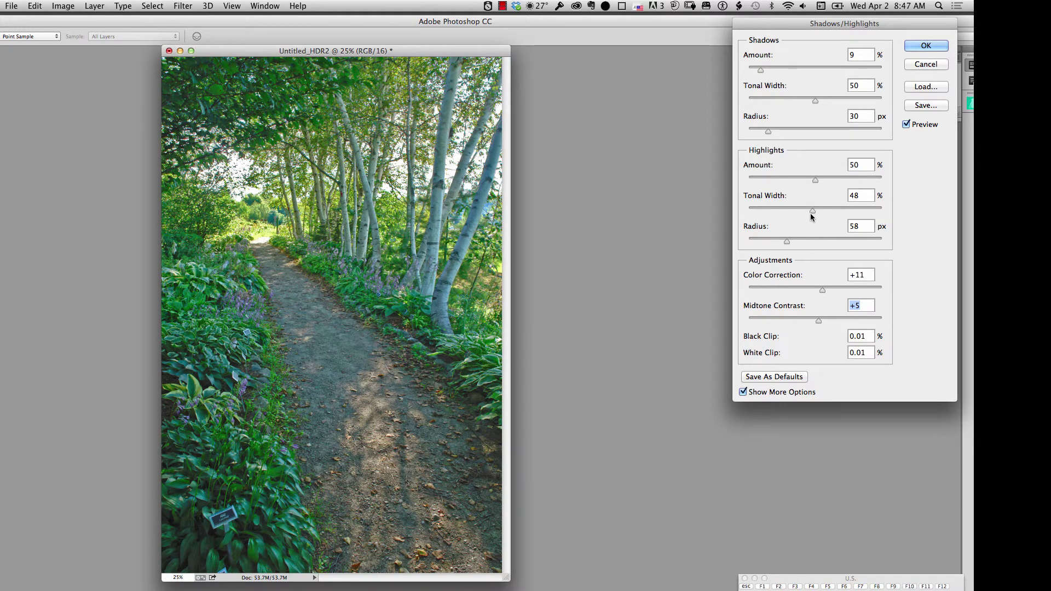
mouse_move(812, 210)
mouse_down()
mouse_move(794, 213)
mouse_move(849, 211)
mouse_move(821, 208)
mouse_up()
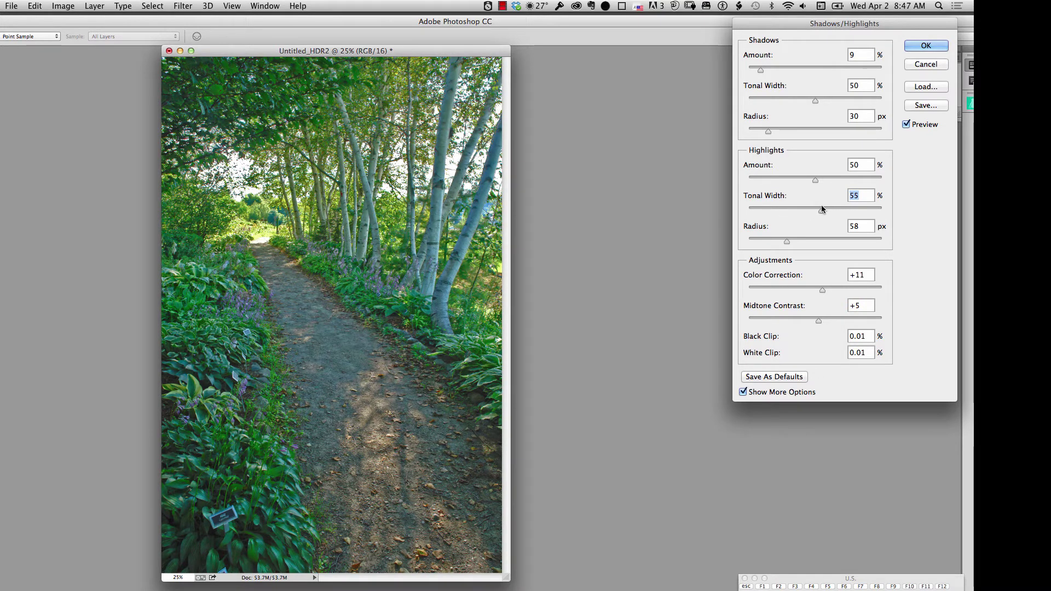
click(925, 46)
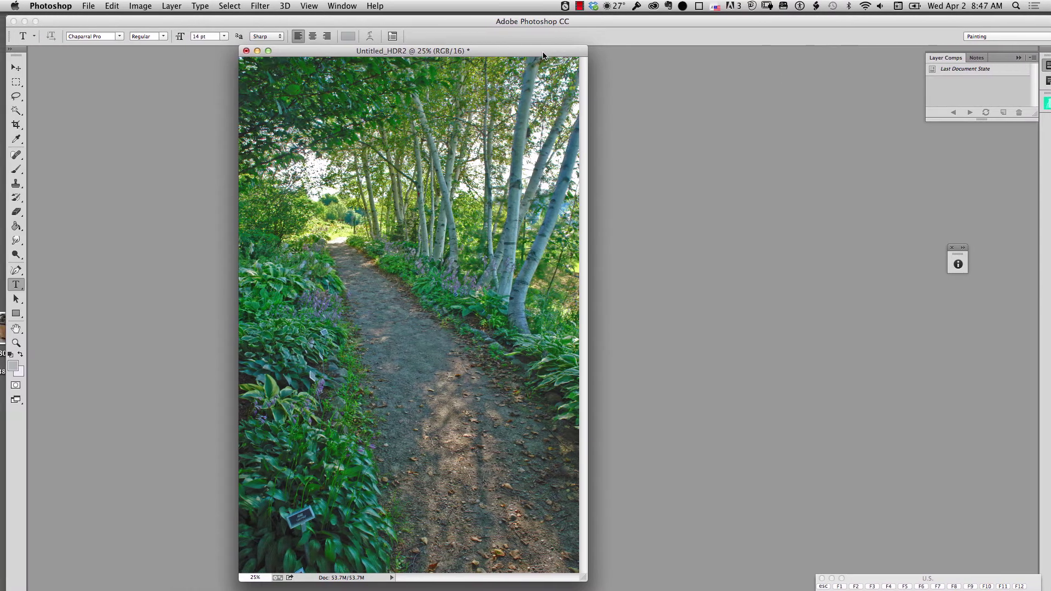
- Remove the plant label from the foliage beside the path by cloning nearby leaves over it with the Clone Stamp tool
drag(456, 56, 478, 68)
drag(554, 69, 607, 60)
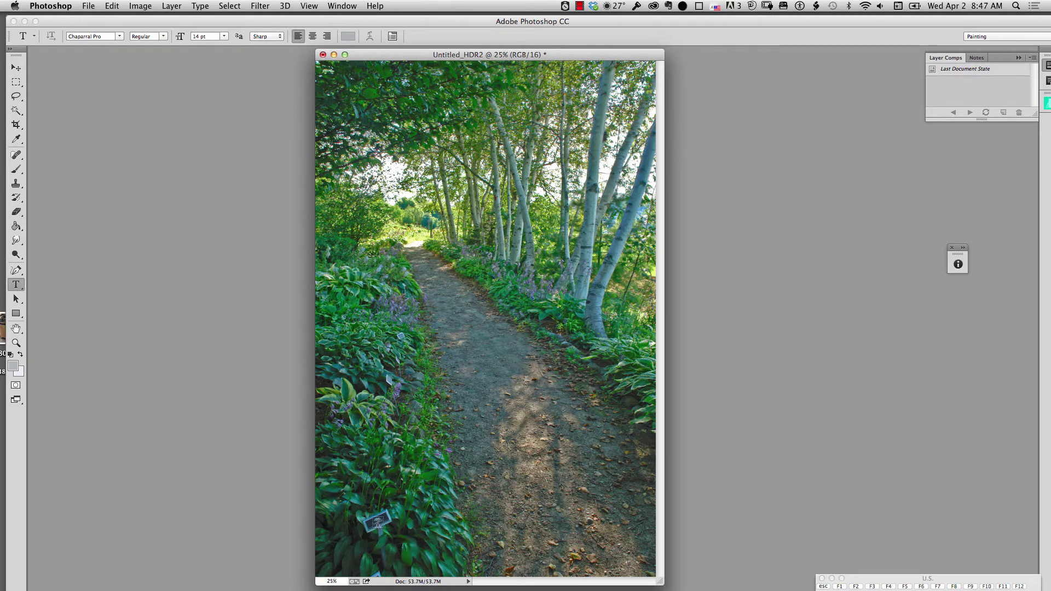
click(16, 183)
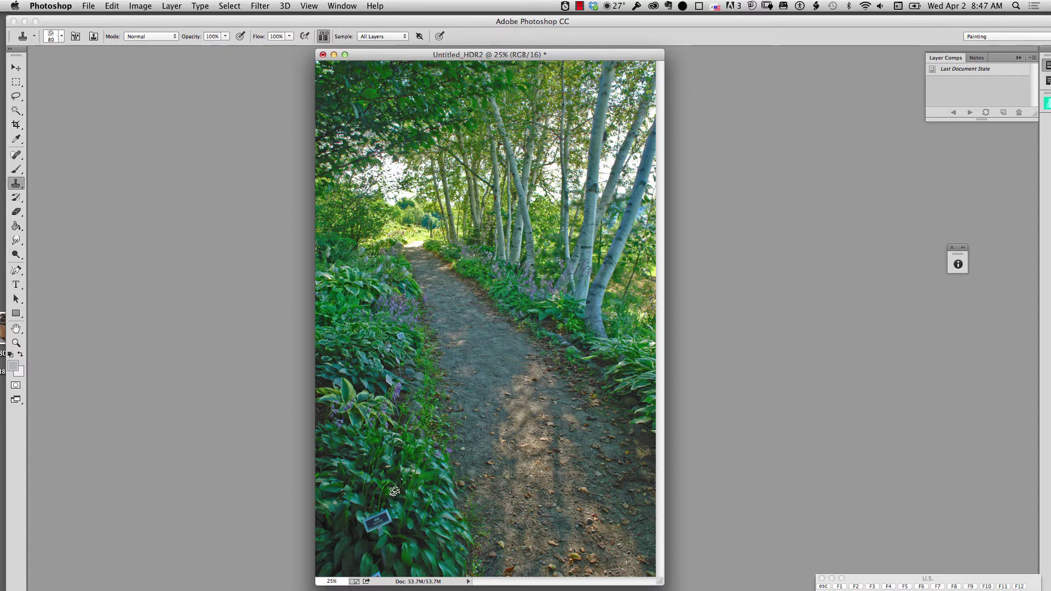
alt+click(393, 491)
mouse_move(393, 511)
mouse_down()
mouse_move(387, 522)
mouse_move(364, 522)
mouse_up()
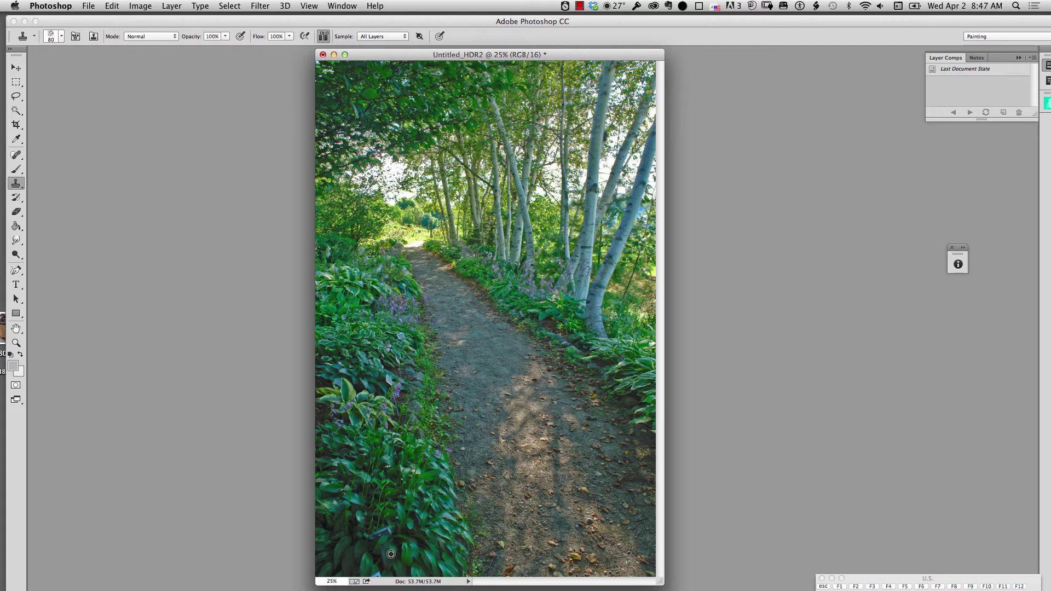
alt+click(391, 553)
drag(385, 529, 387, 536)
drag(621, 59, 630, 57)
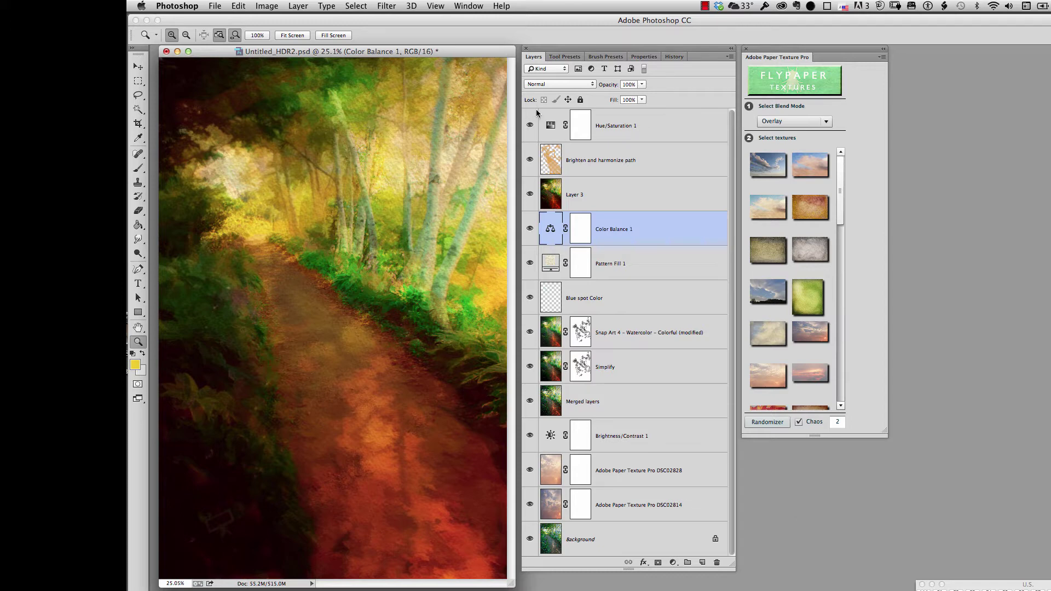
- Hide every layer above the Background layer, from Hue/Saturation 1 down to the texture layer DSC02814
click(529, 126)
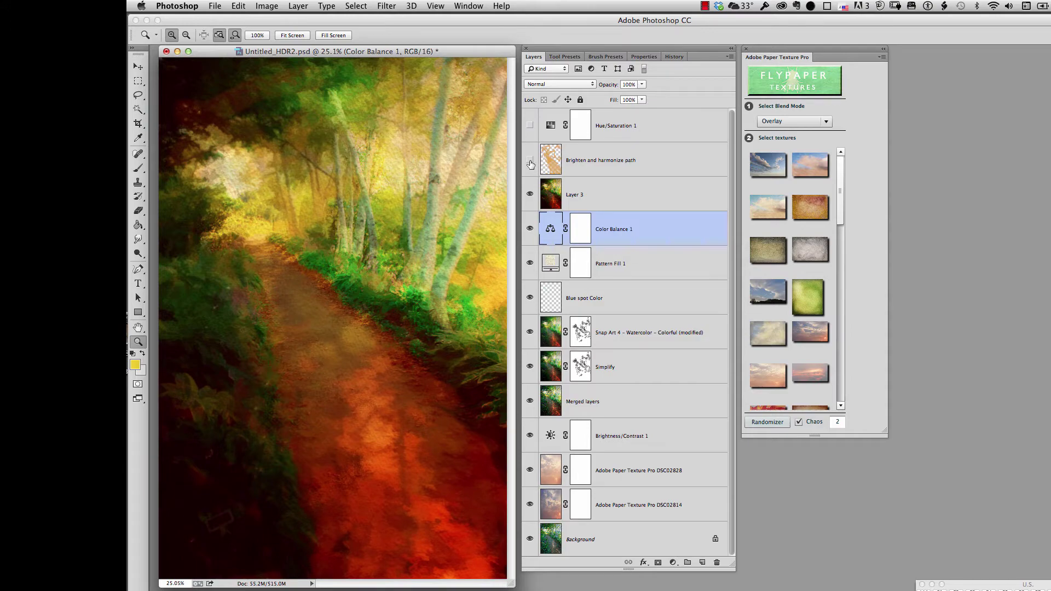
click(529, 160)
click(529, 194)
click(530, 229)
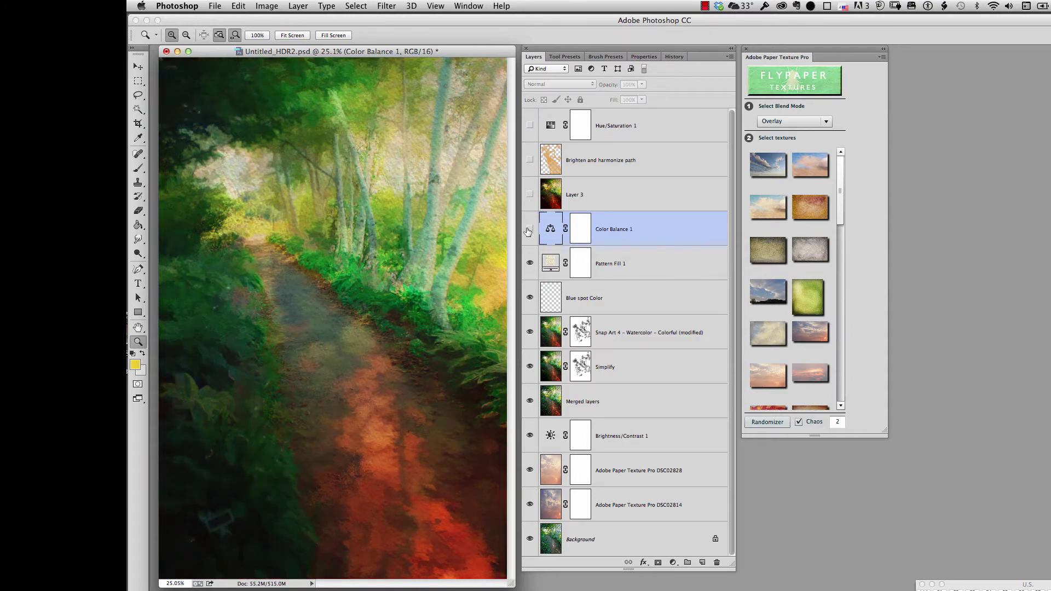
click(530, 263)
drag(529, 298, 529, 505)
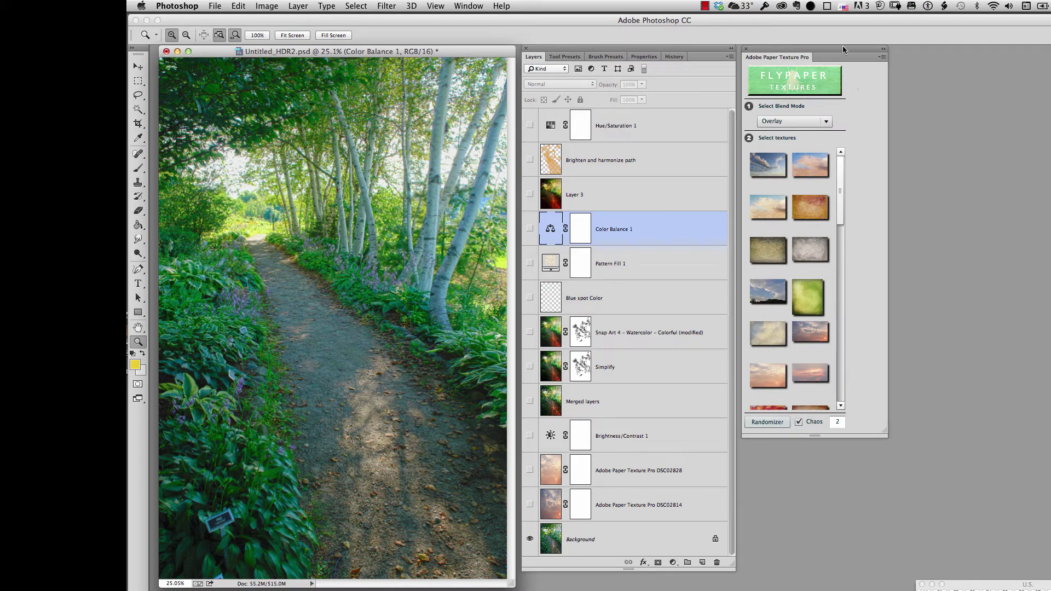
- Try the golden paper texture t8 from Adobe Paper Texture Pro in Overlay mode on the photo, and remove it again
drag(842, 47, 843, 50)
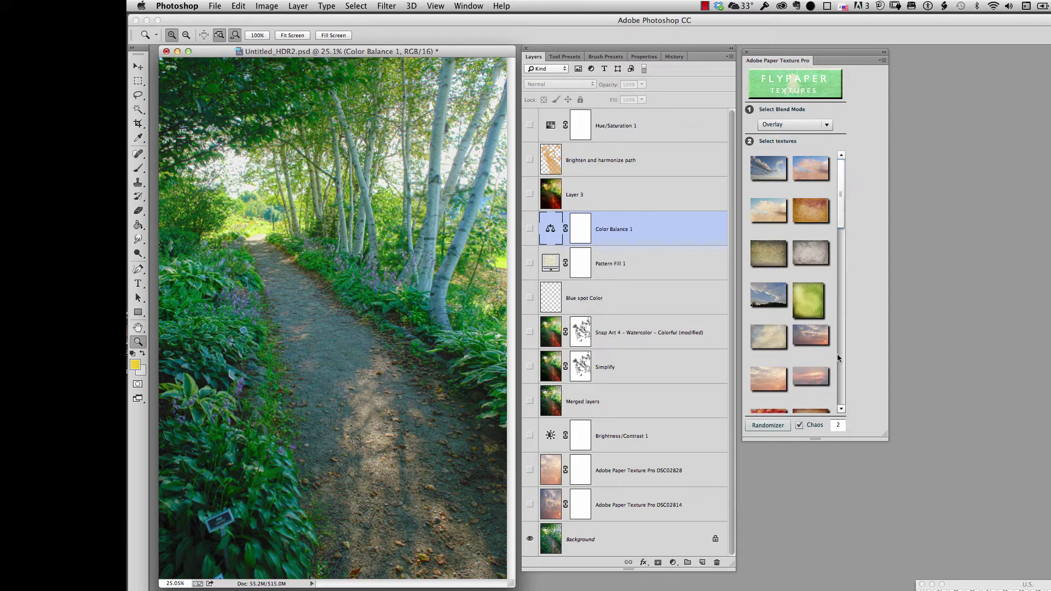
mouse_move(840, 197)
mouse_down()
mouse_move(844, 446)
mouse_move(846, 210)
mouse_up()
scroll(833, 226, down, 5)
scroll(832, 226, down, 5)
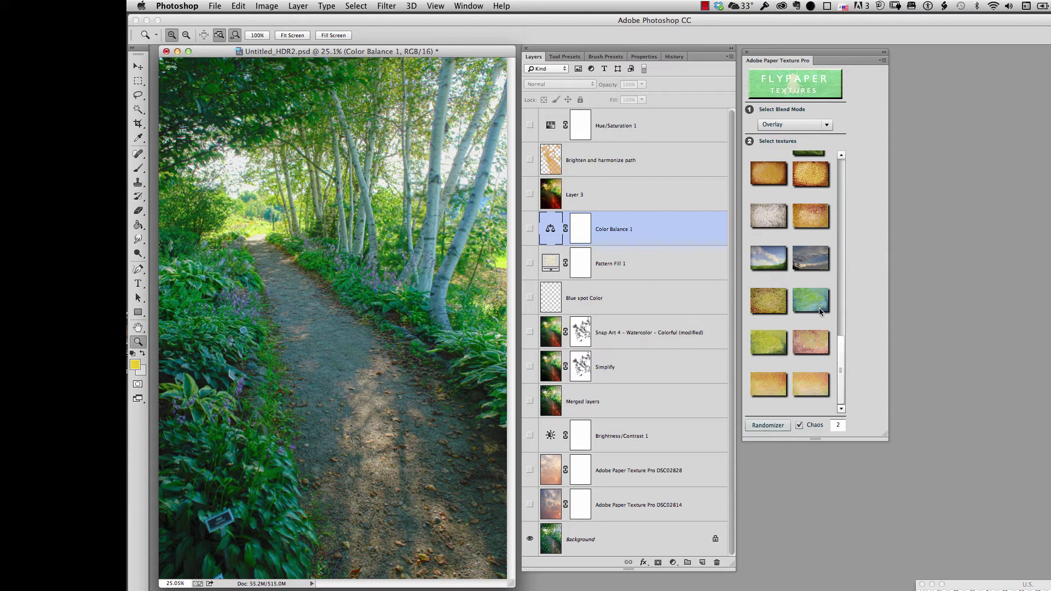
click(767, 386)
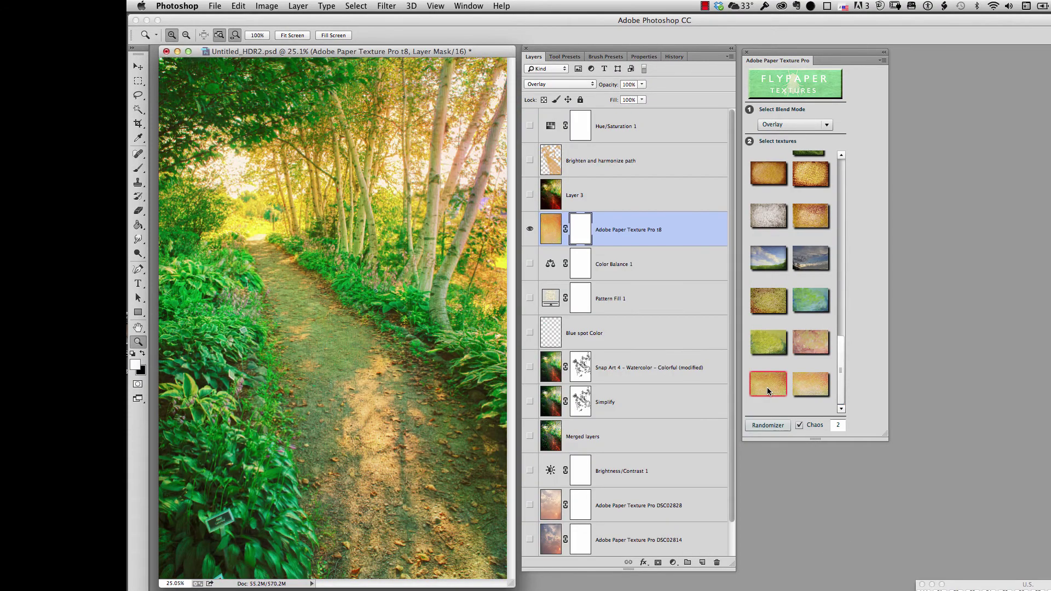
click(765, 387)
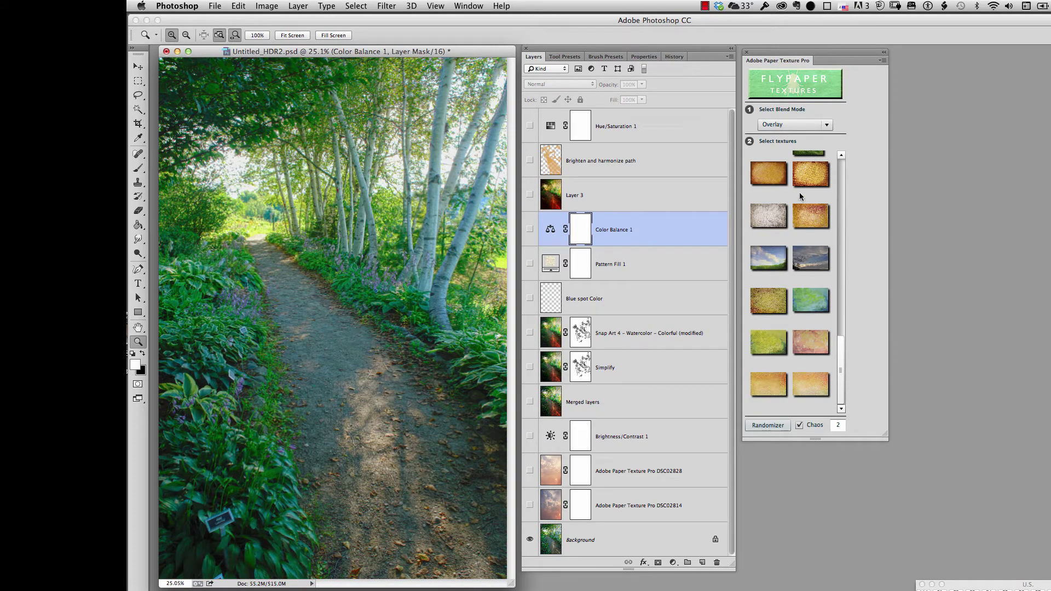
- Try the paper textures t22 and t23 one after the other in Overlay mode, removing each again
click(800, 172)
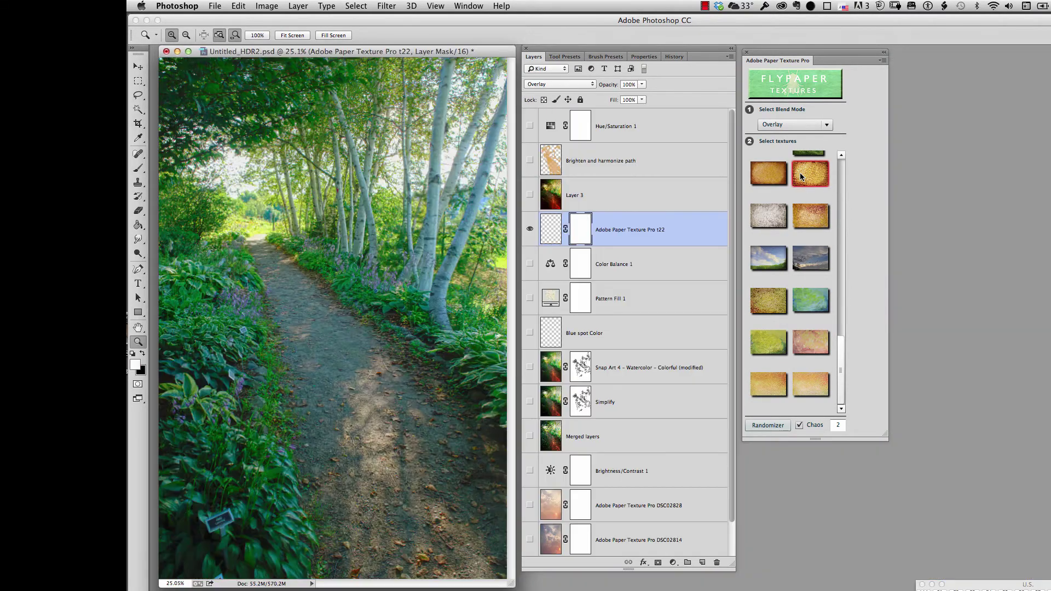
click(800, 173)
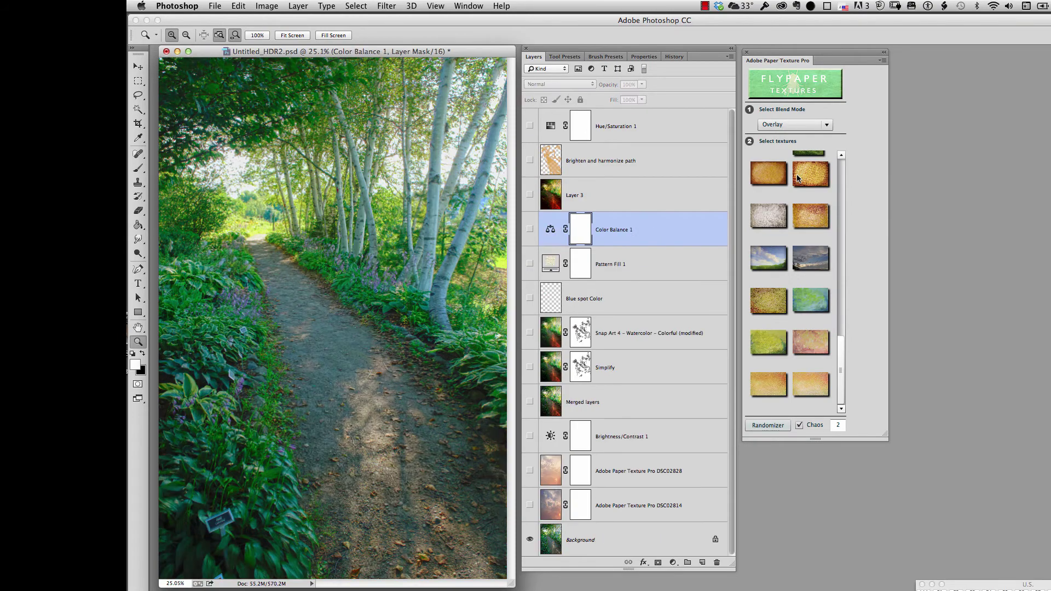
click(773, 211)
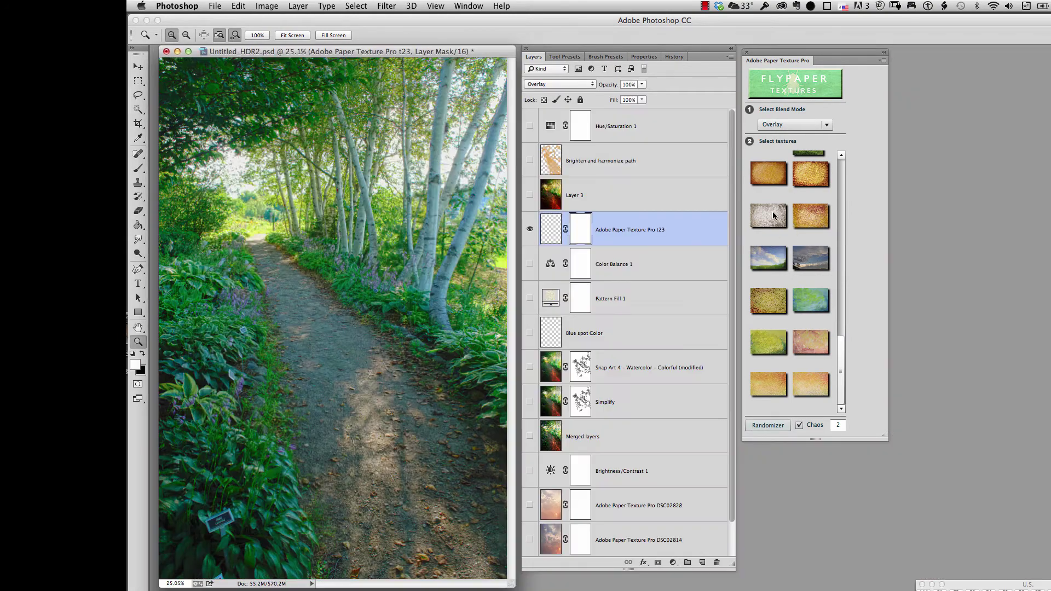
click(773, 211)
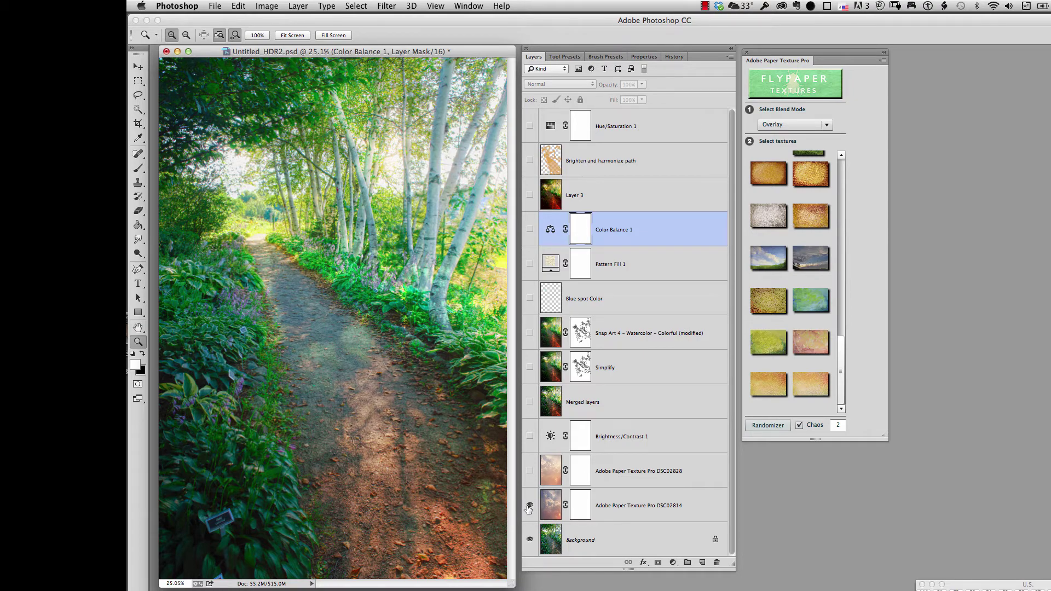
- Compare the photo with and without the texture layer DSC02814, and show the texture layer DSC02828 above it
click(529, 506)
click(530, 507)
click(530, 507)
click(530, 507)
click(530, 472)
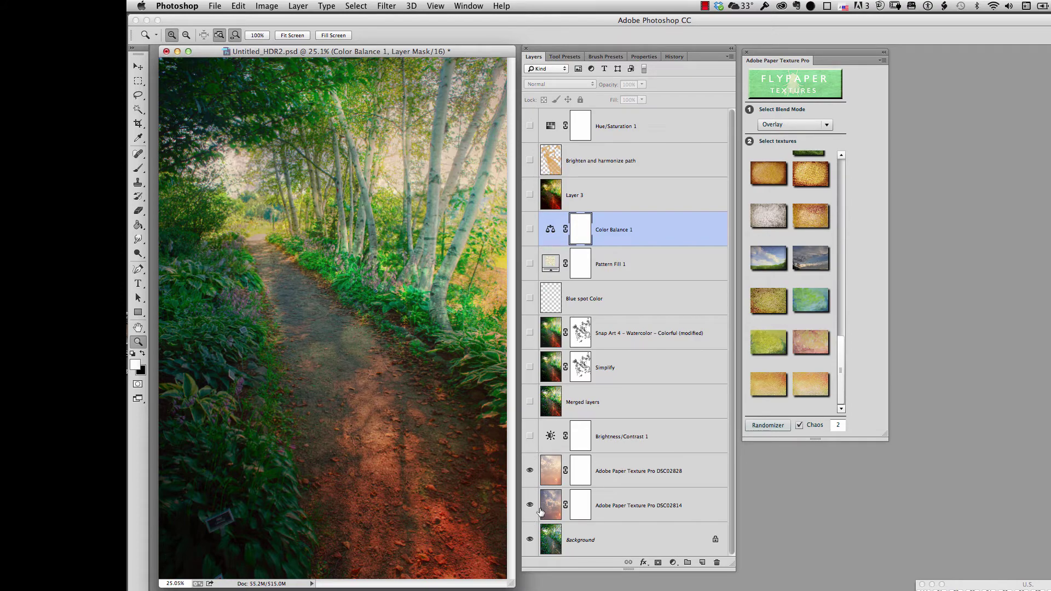
- Check the blend modes of texture layers DSC02828 and DSC02814, hiding DSC02828 for comparison and showing it again
click(550, 471)
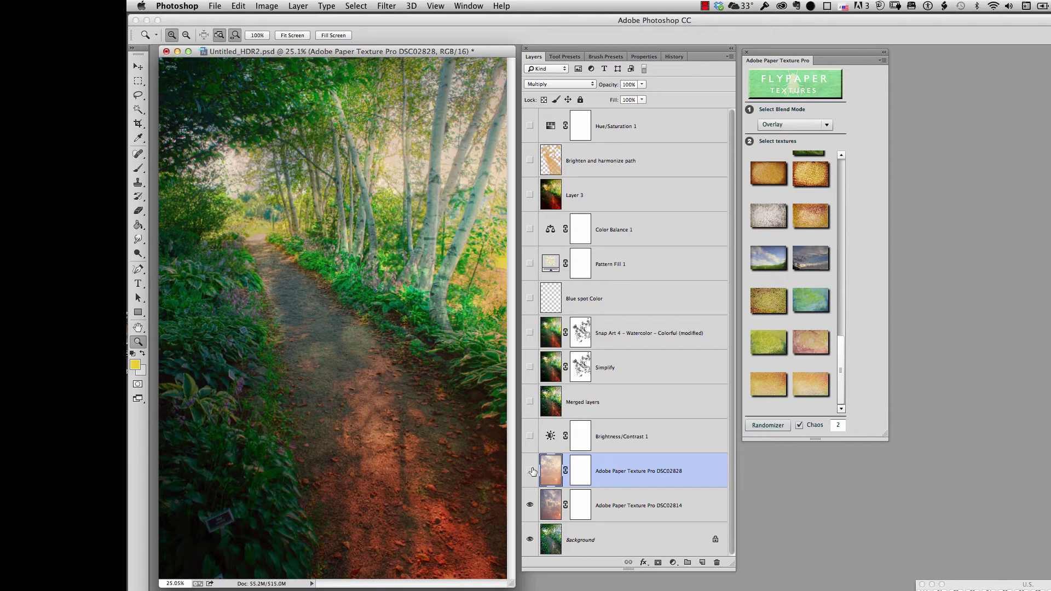
click(529, 470)
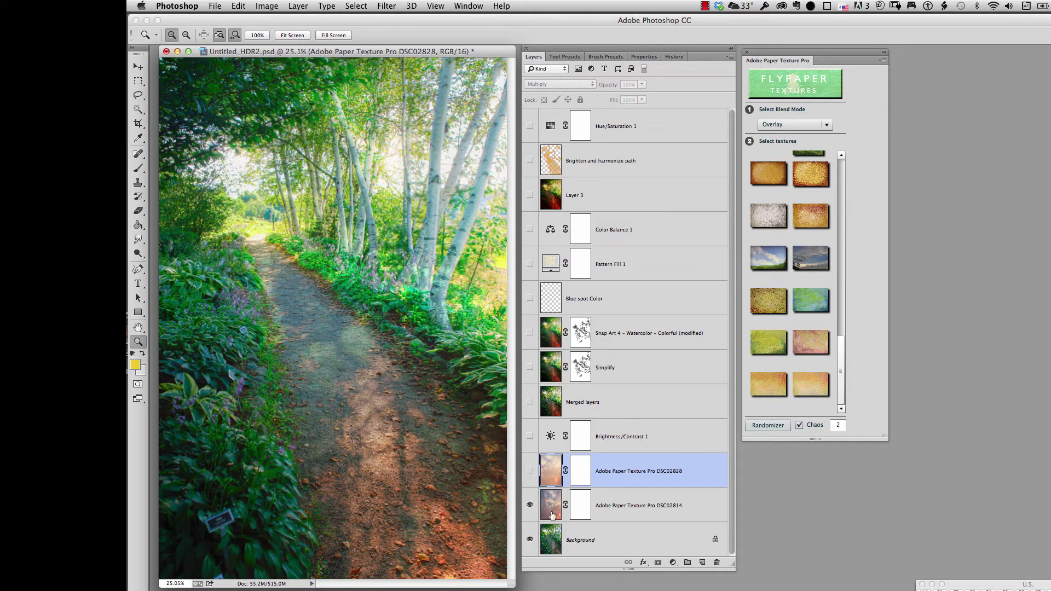
click(622, 509)
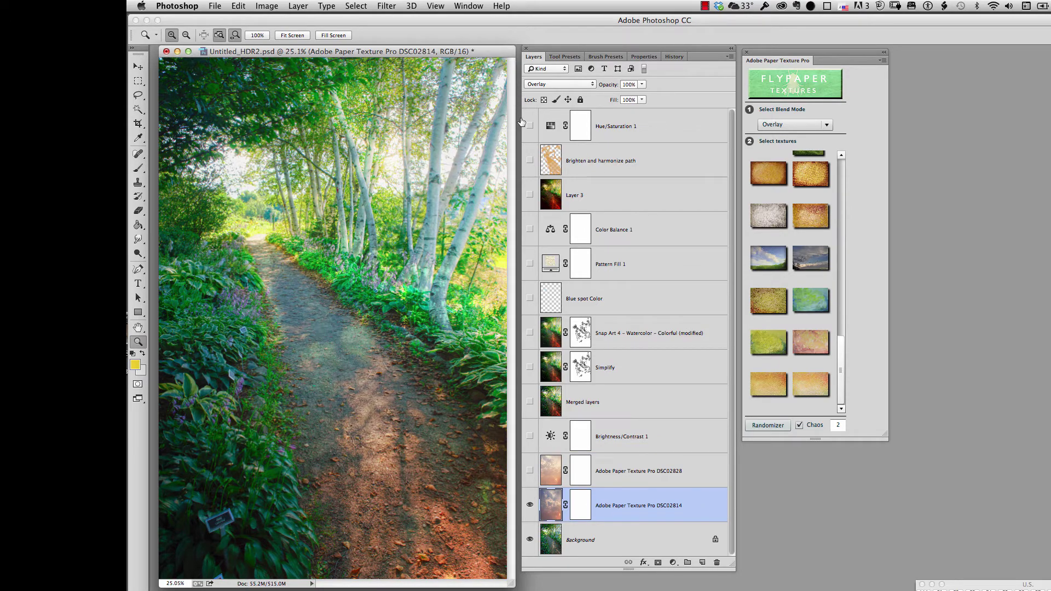
click(530, 471)
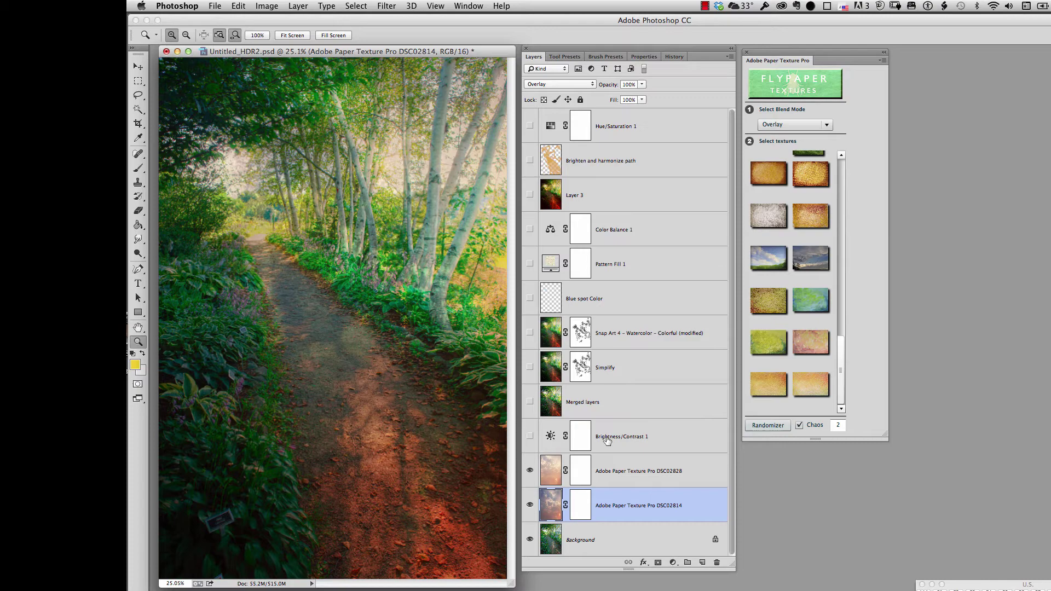
- Show the Brightness/Contrast 1, Merged layers and Simplify layers above the two textures
click(529, 437)
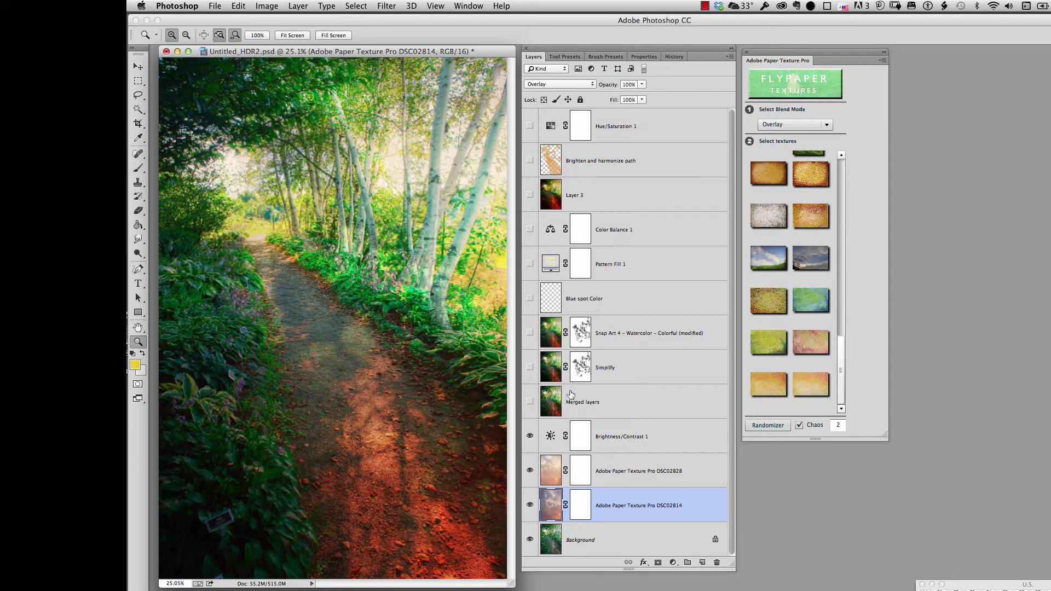
click(530, 402)
click(530, 368)
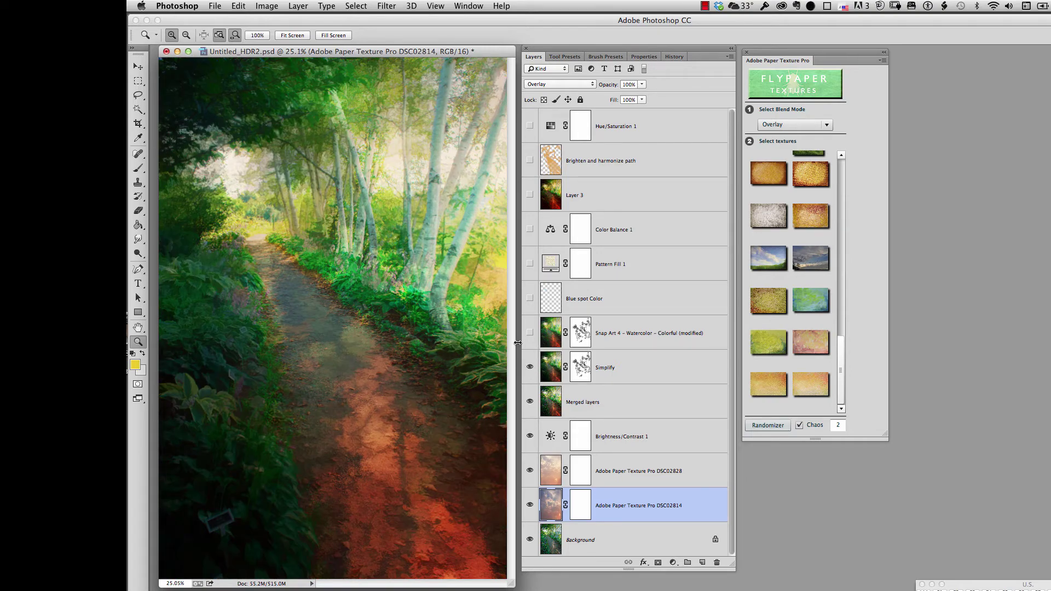
- Compare the picture with the Simplify layer hidden and shown, leaving the layer shown
click(530, 368)
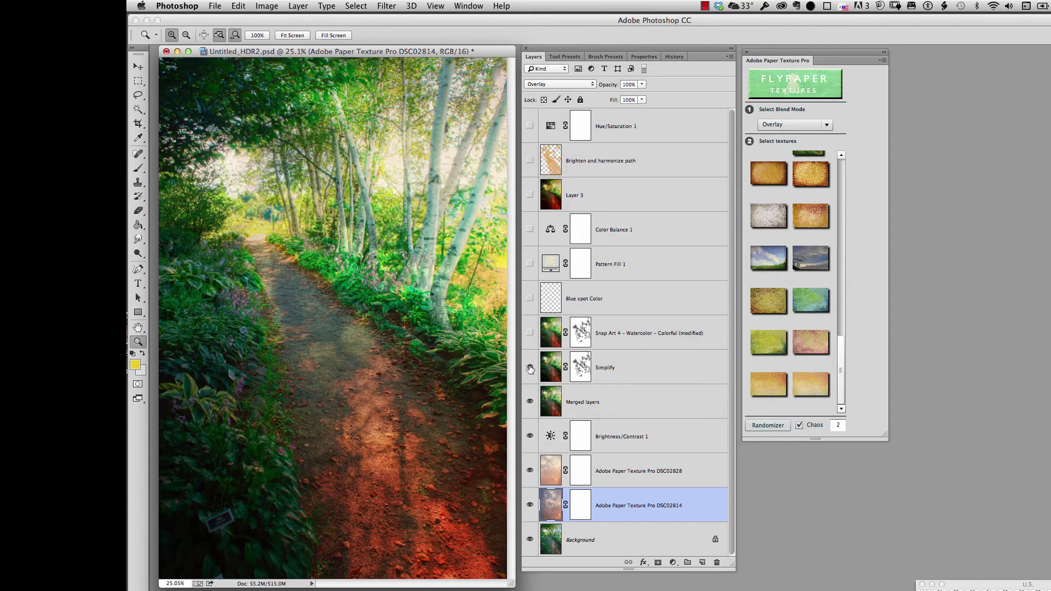
click(530, 368)
click(530, 368)
click(529, 368)
click(530, 368)
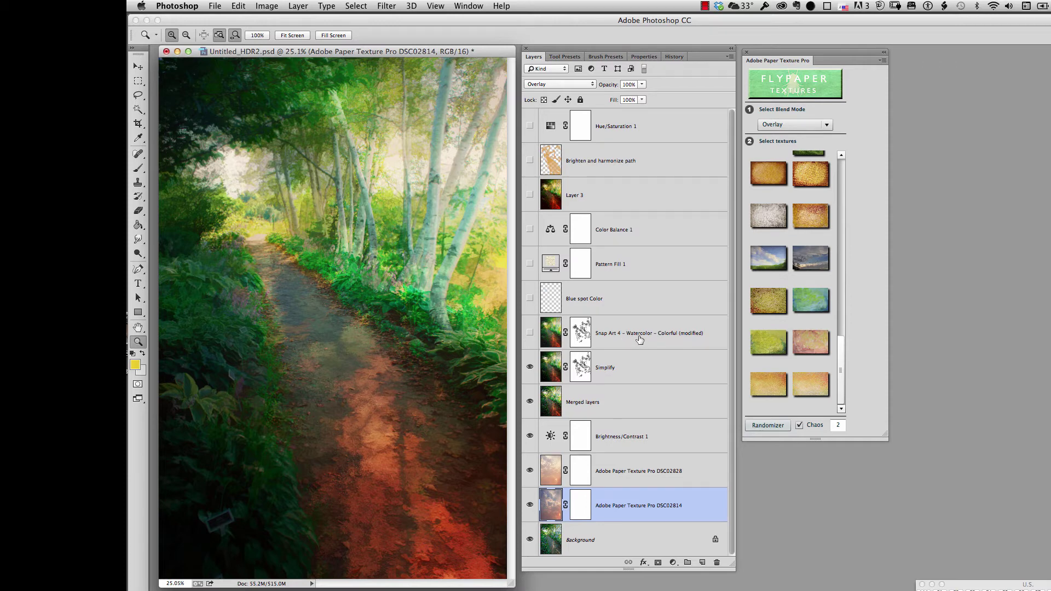
- Show the Snap Art 4 Watercolor layer and look up the Alien Skin filters without applying any
click(530, 334)
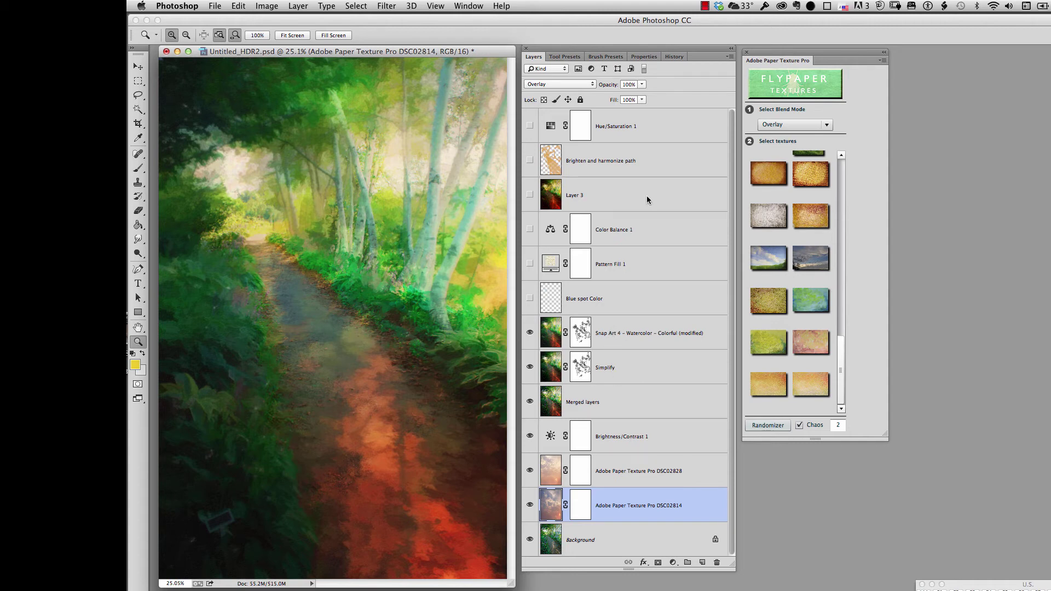
click(384, 6)
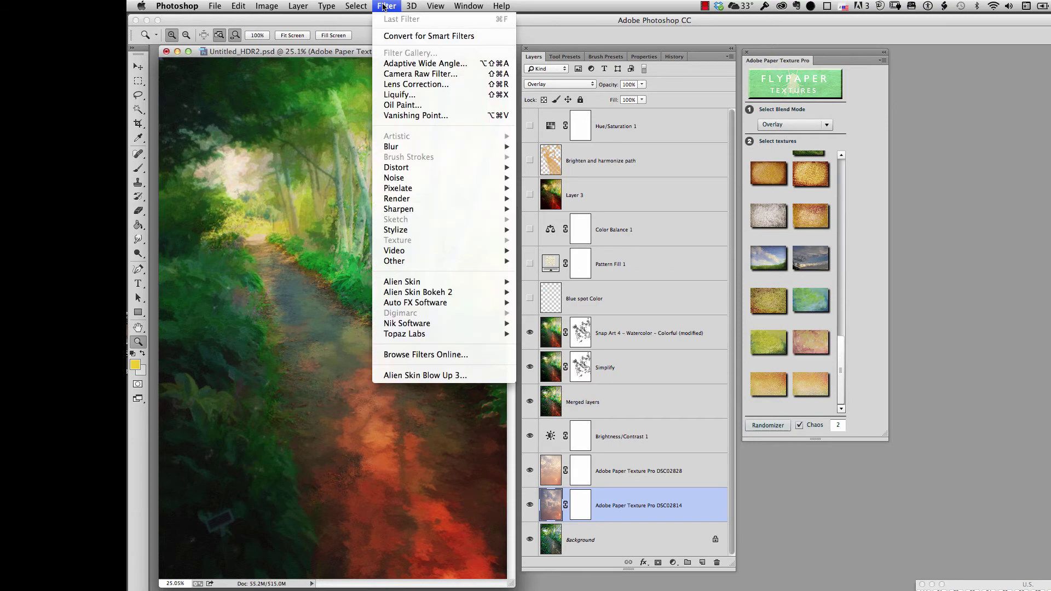
mouse_move(423, 286)
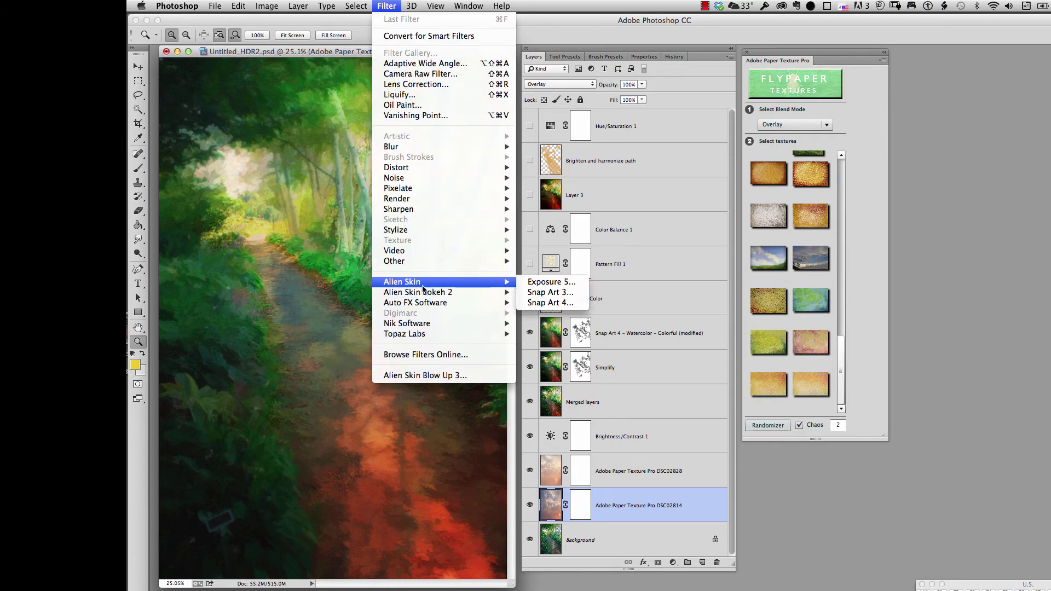
click(397, 5)
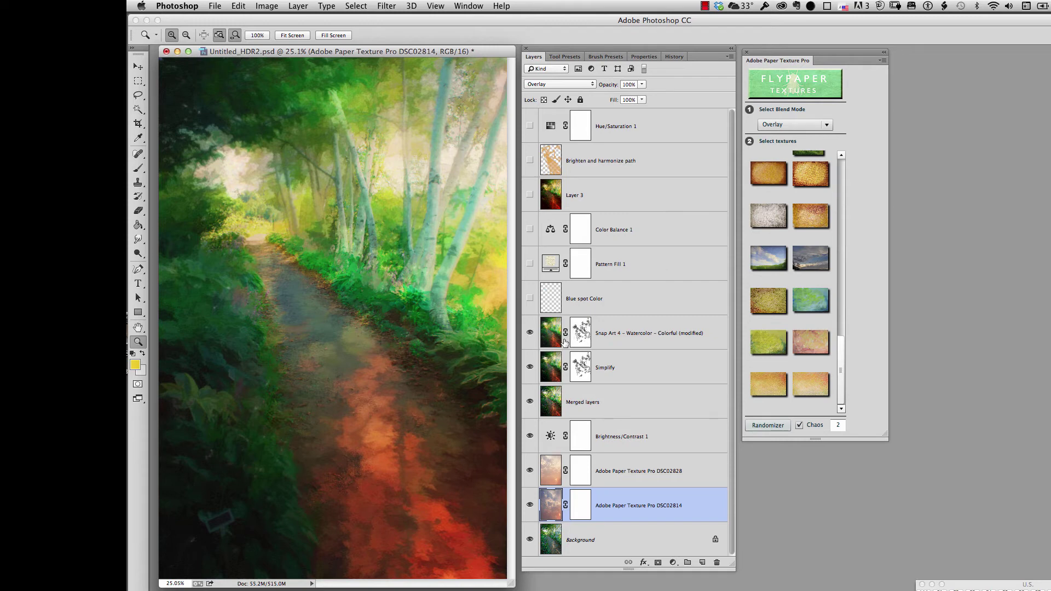
- Show the Blue spot Color, Pattern Fill 1 and Color Balance 1 layers
click(530, 299)
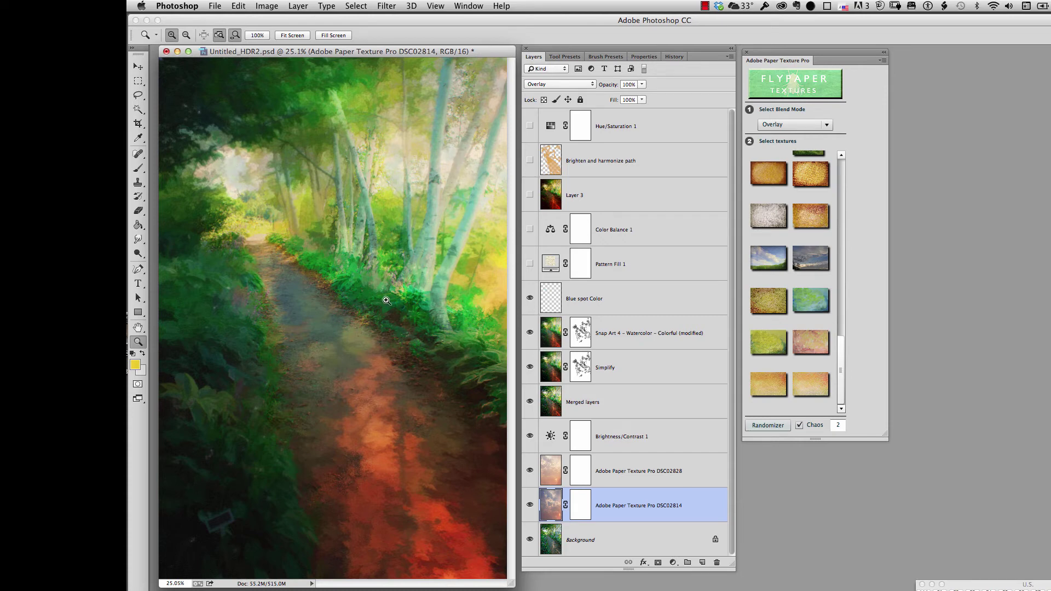
click(529, 264)
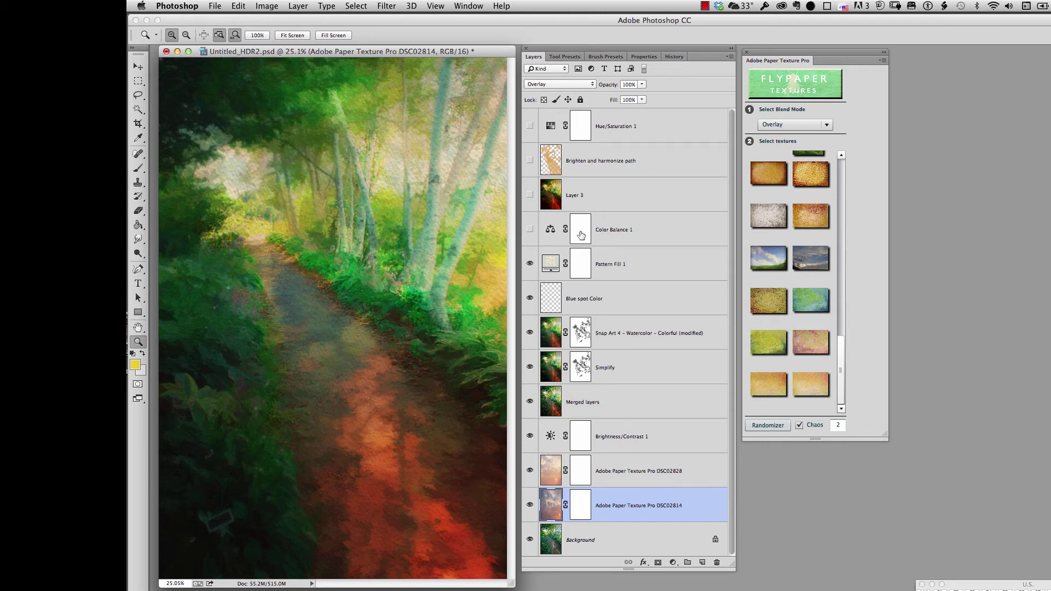
click(529, 230)
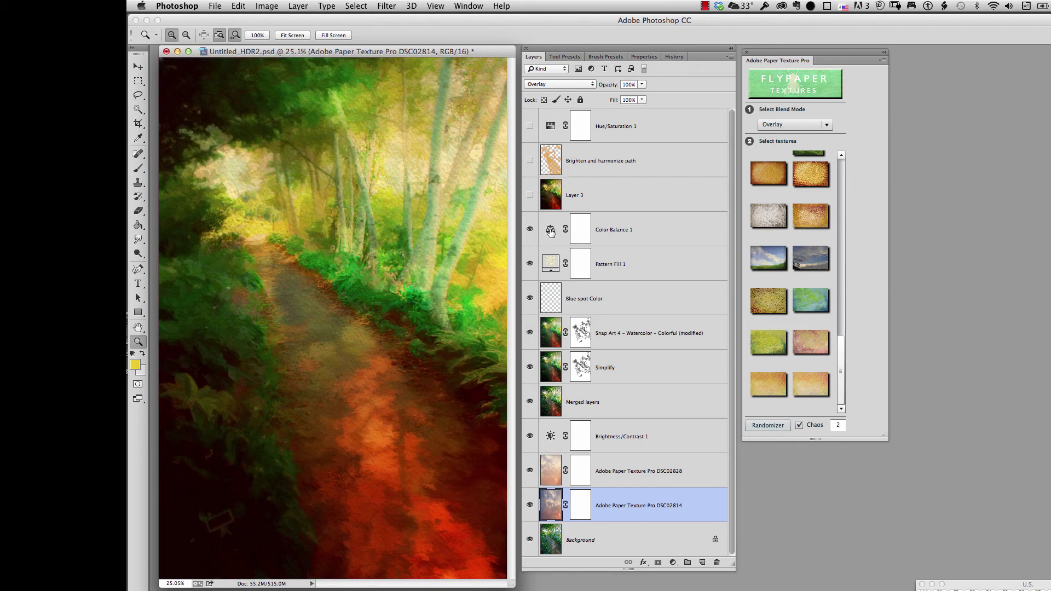
- Set the shadows of Color Balance 1 to Cyan/Red +21, Magenta/Green -17 and Yellow/Blue -15
double_click(550, 230)
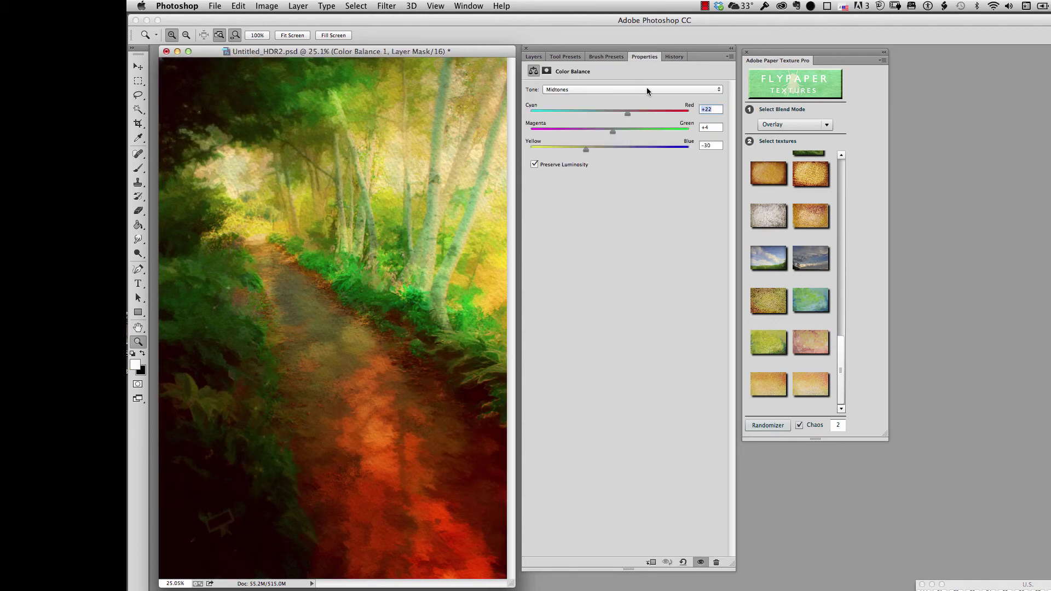
click(720, 90)
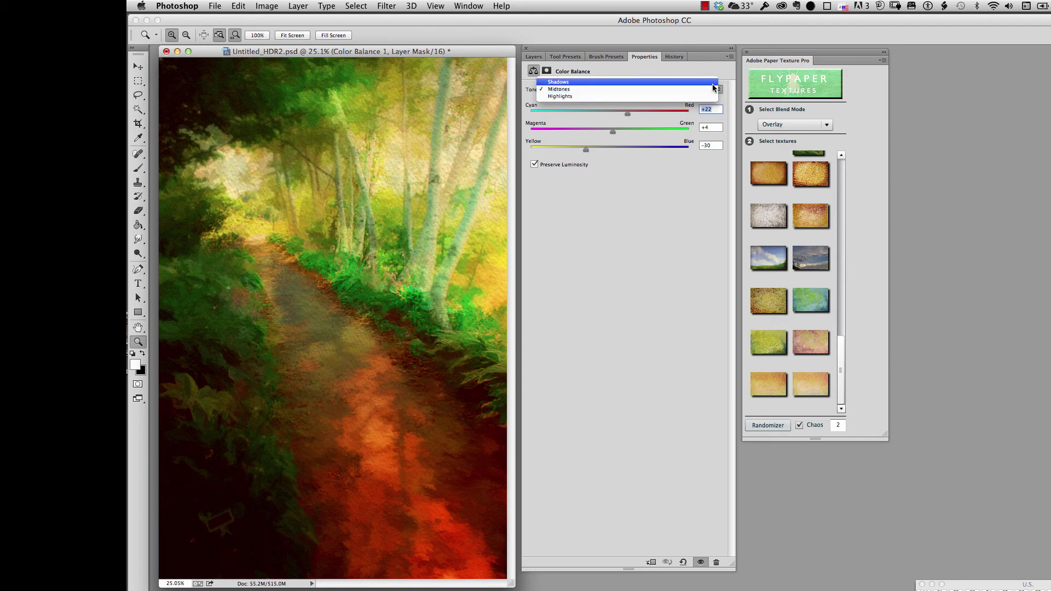
click(712, 81)
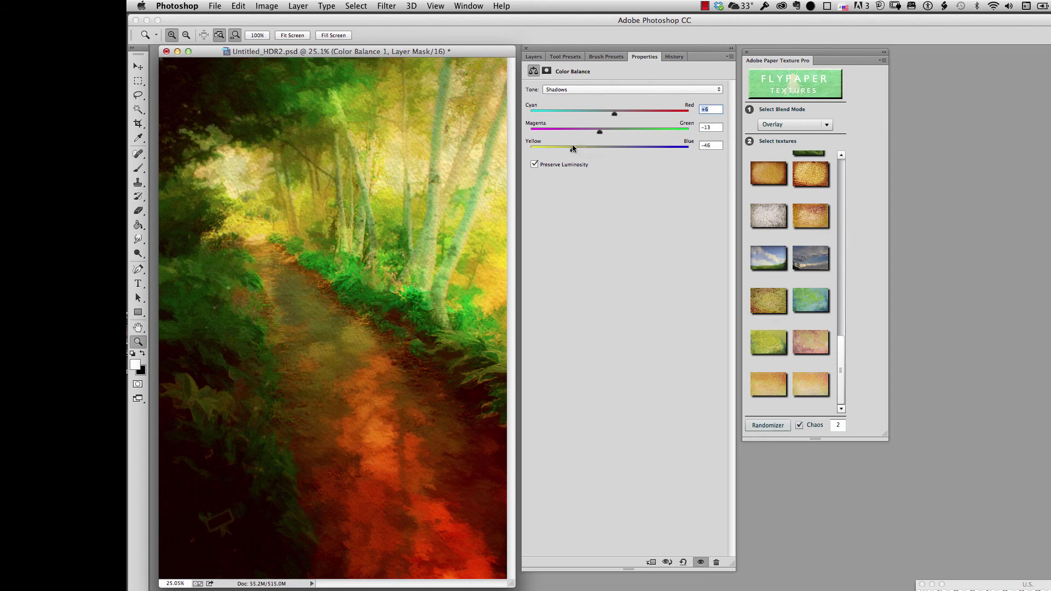
drag(572, 146, 629, 121)
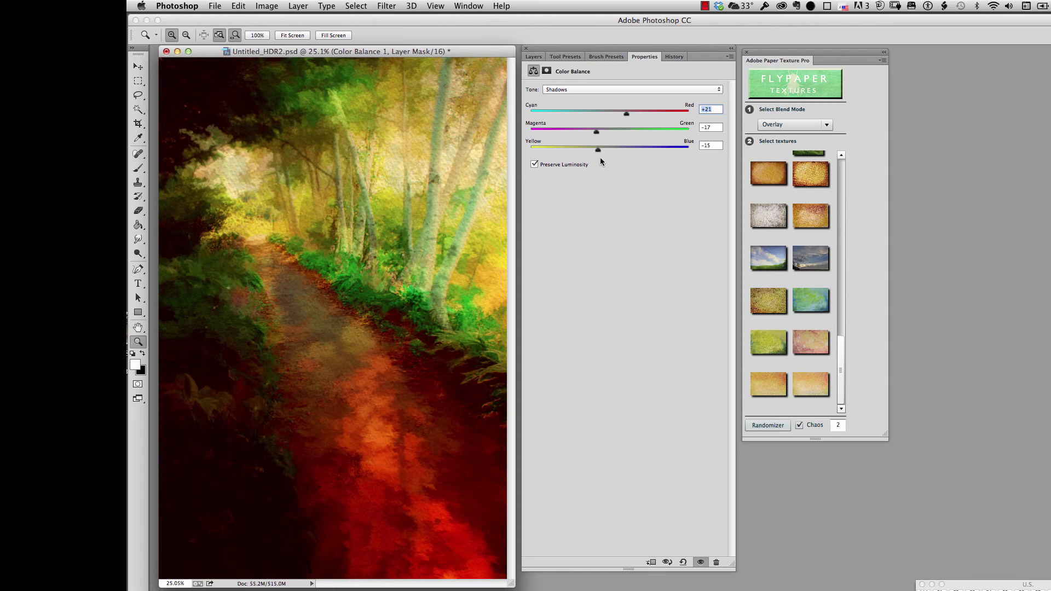
- Readjust the Yellow/Blue, Magenta/Green and Cyan/Red balance of the highlights in Color Balance 1, and return to the layer list
click(715, 90)
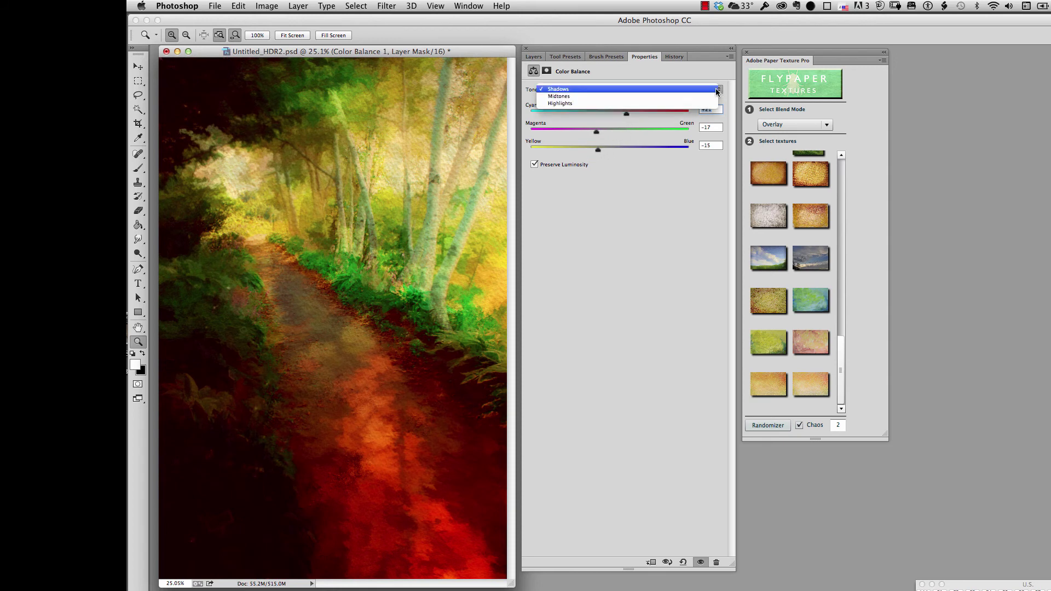
click(676, 103)
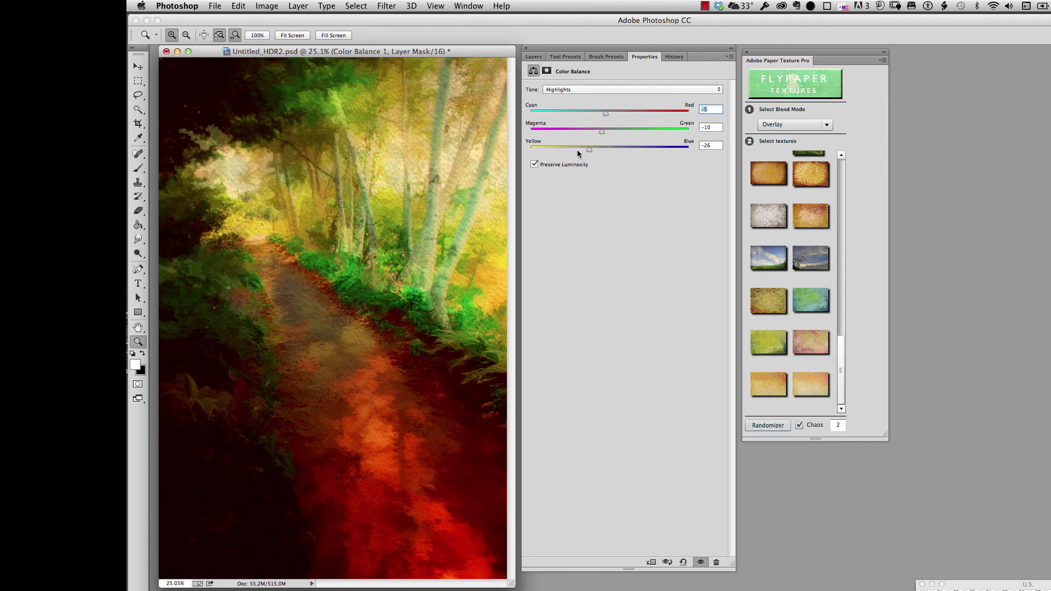
drag(589, 151, 602, 131)
drag(589, 130, 587, 130)
drag(612, 112, 603, 113)
click(534, 57)
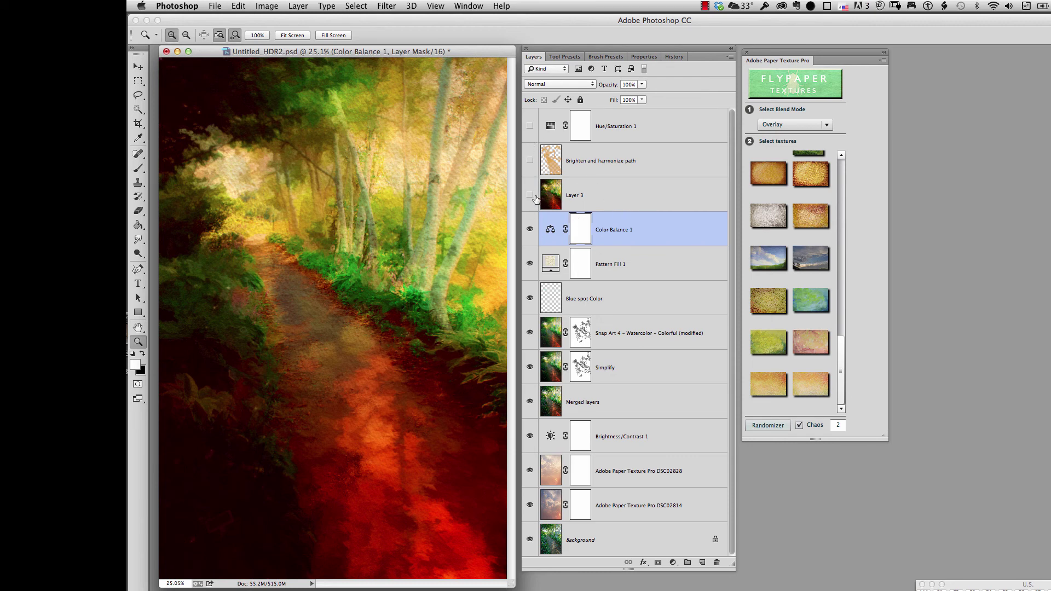
- Show Layer 3, Brighten and harmonize path and Hue/Saturation 1, comparing the picture with and without the path-brightening layer
click(530, 195)
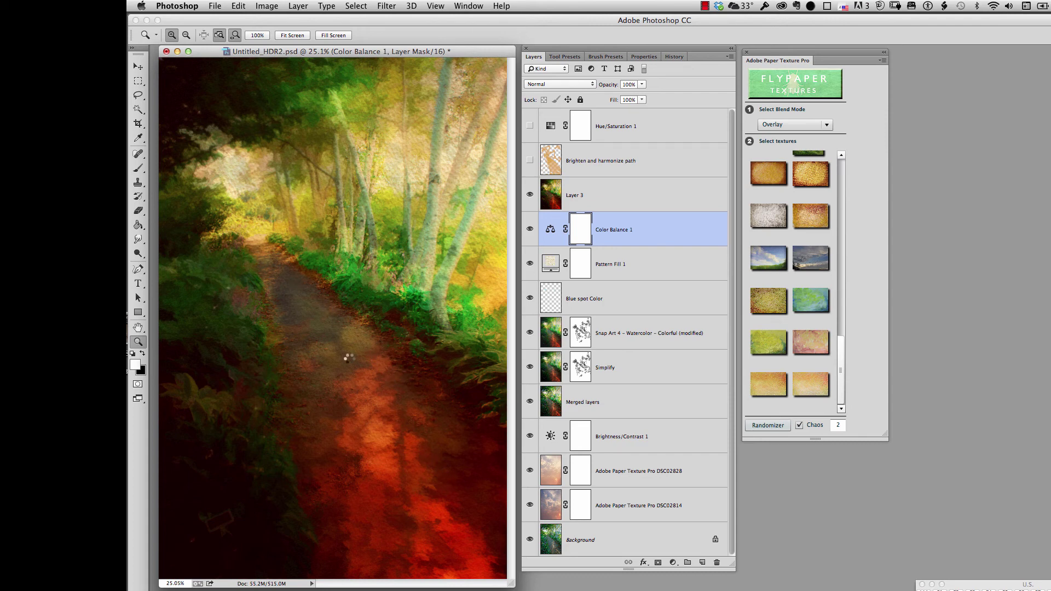
click(529, 161)
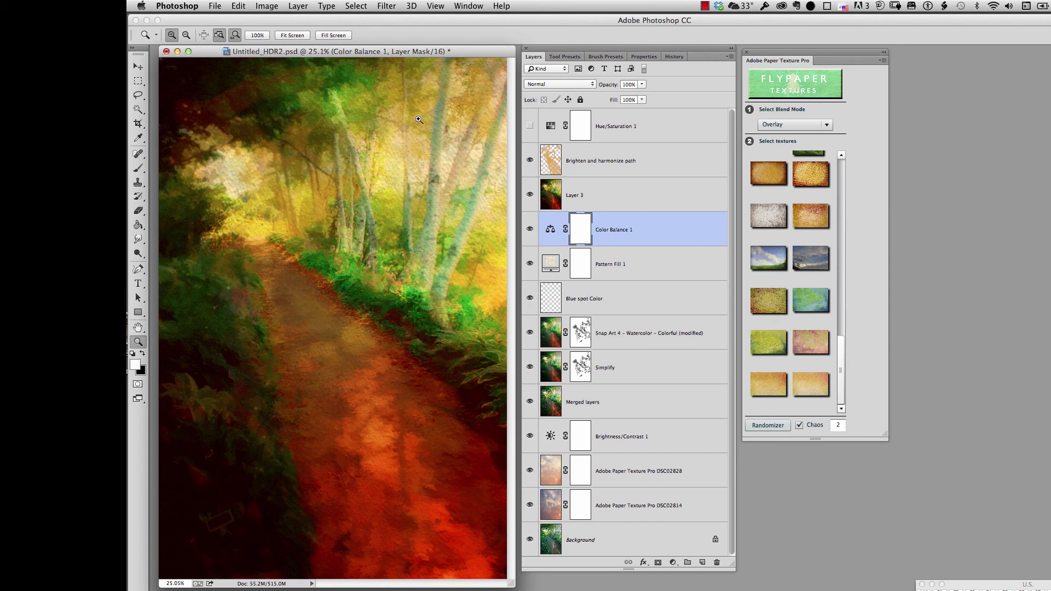
click(529, 161)
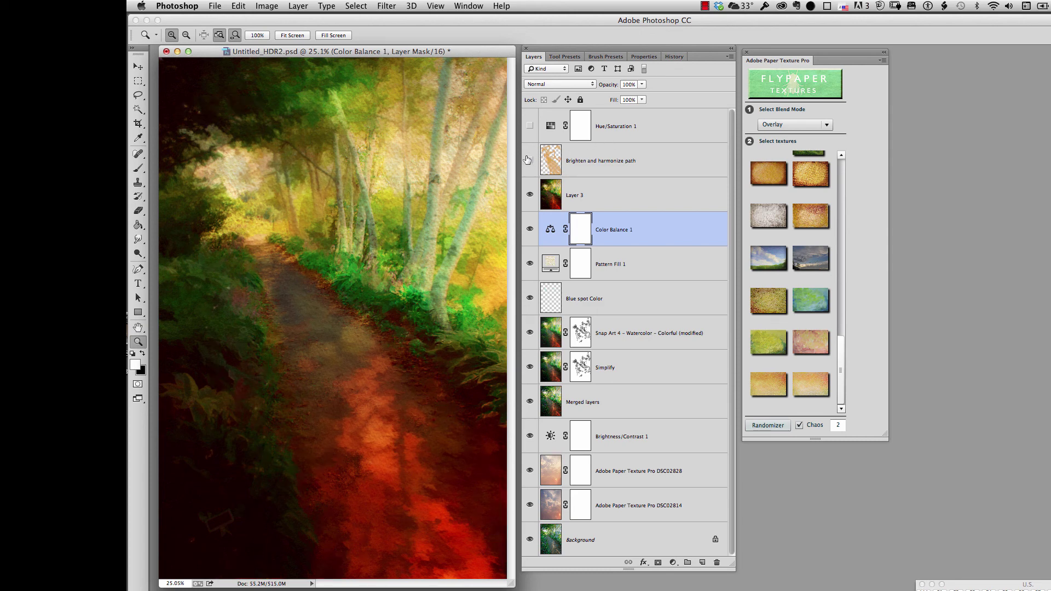
click(530, 160)
click(530, 161)
click(530, 160)
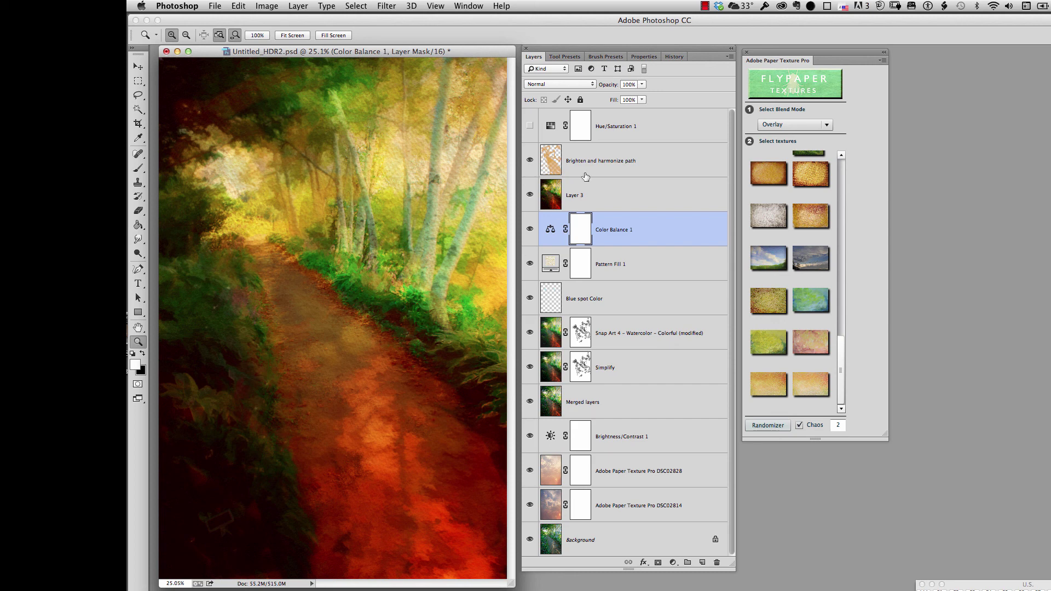
click(530, 127)
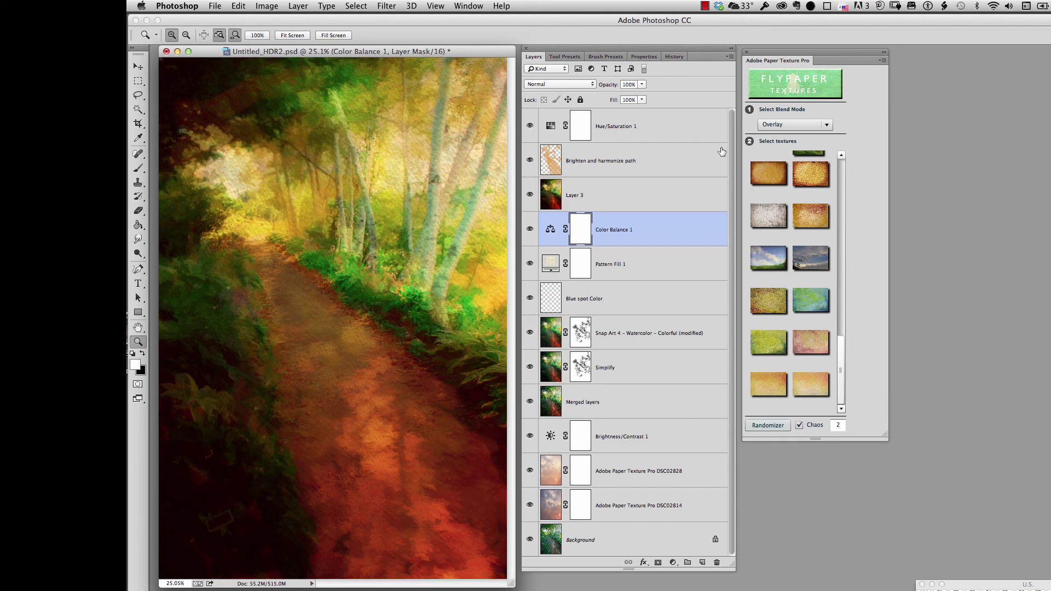